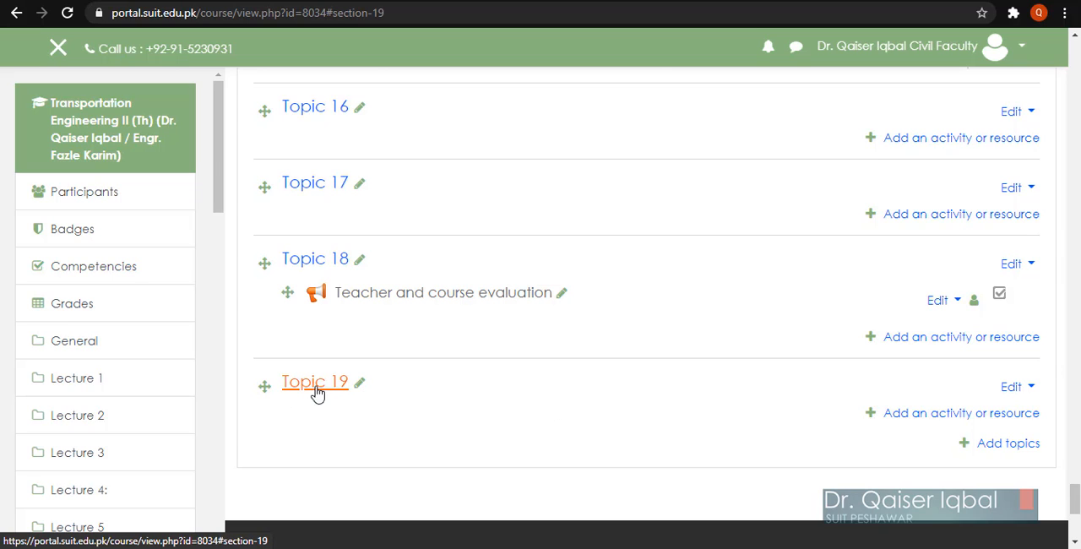
Step: Rename the course section Topic 19 as "Final Exam"
left_click(361, 385)
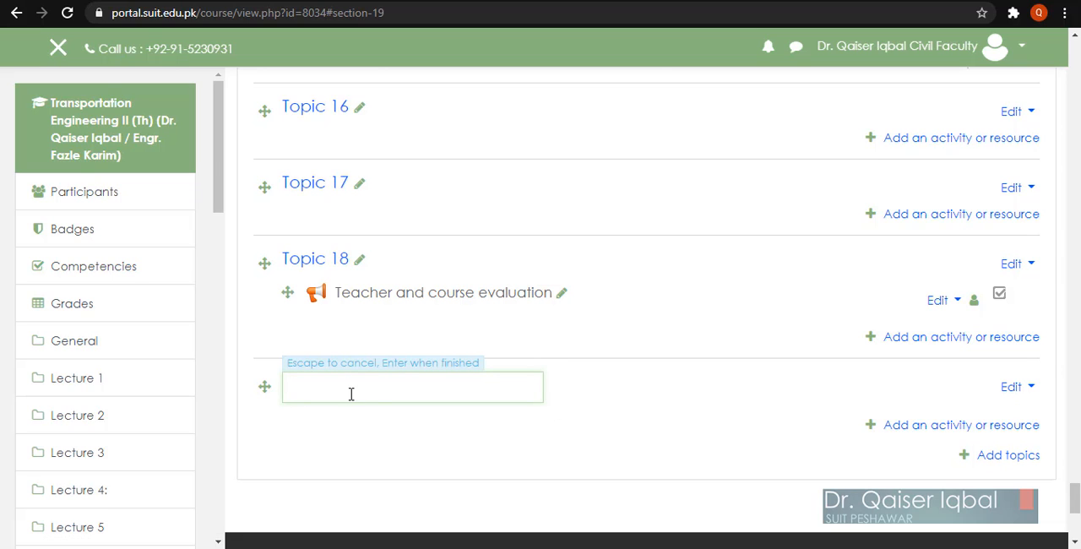
type("Final Exam")
key("Return")
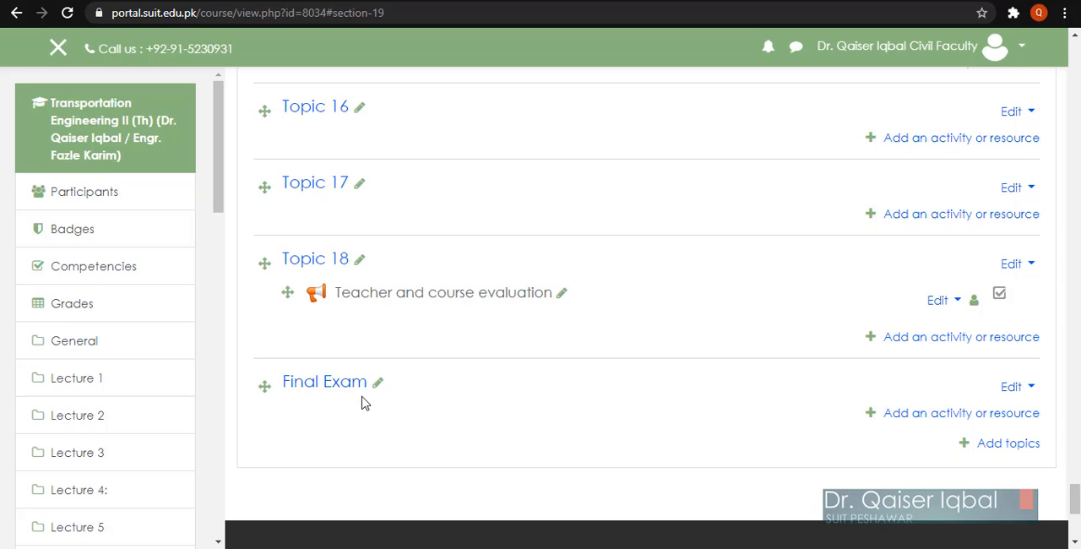
Step: Add a new File resource to the Final Exam section
scroll(721, 374, "down", 1)
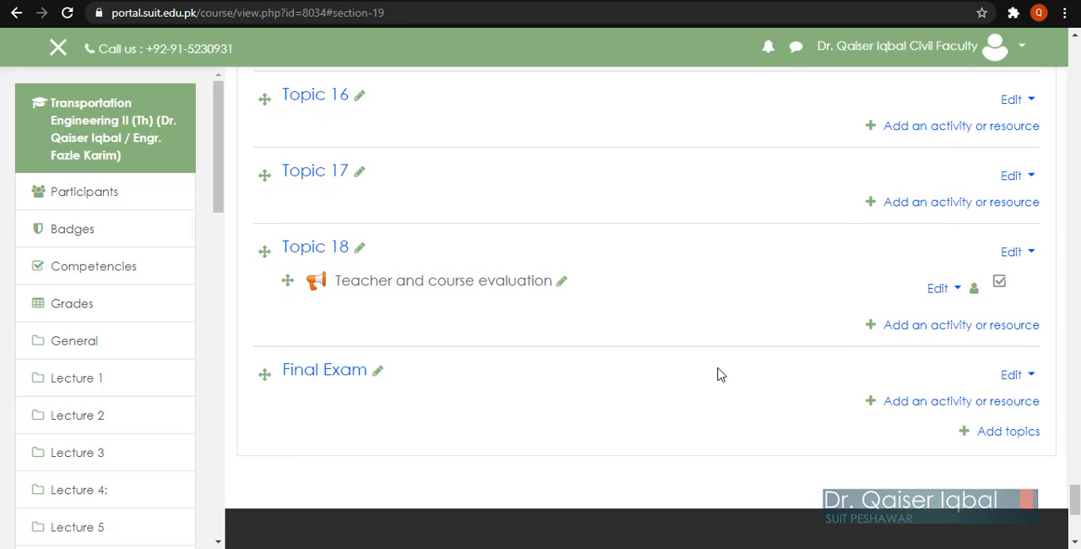
left_click(936, 409)
scroll(514, 341, "down", 1)
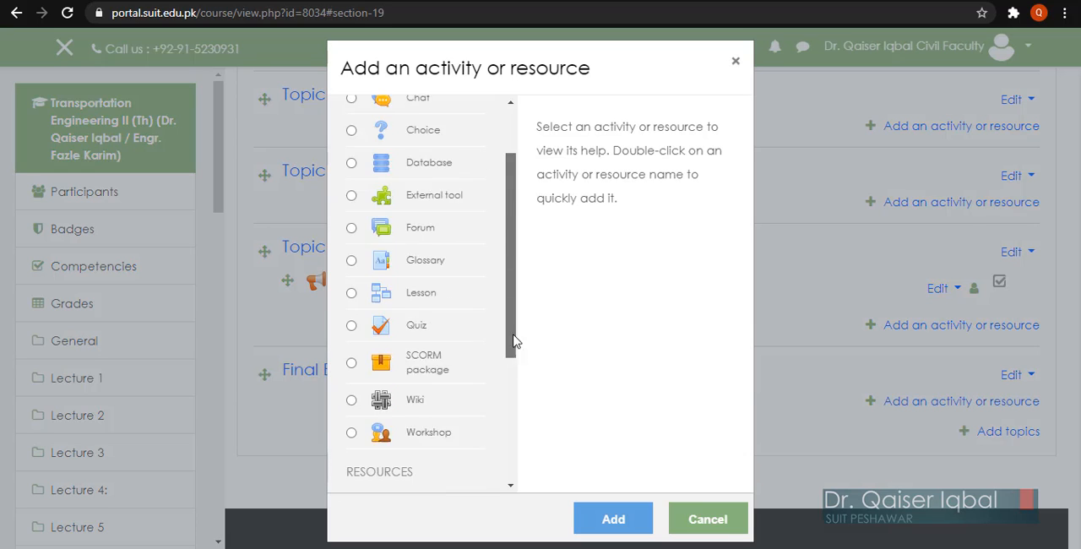
scroll(513, 340, "down", 3)
left_click(351, 305)
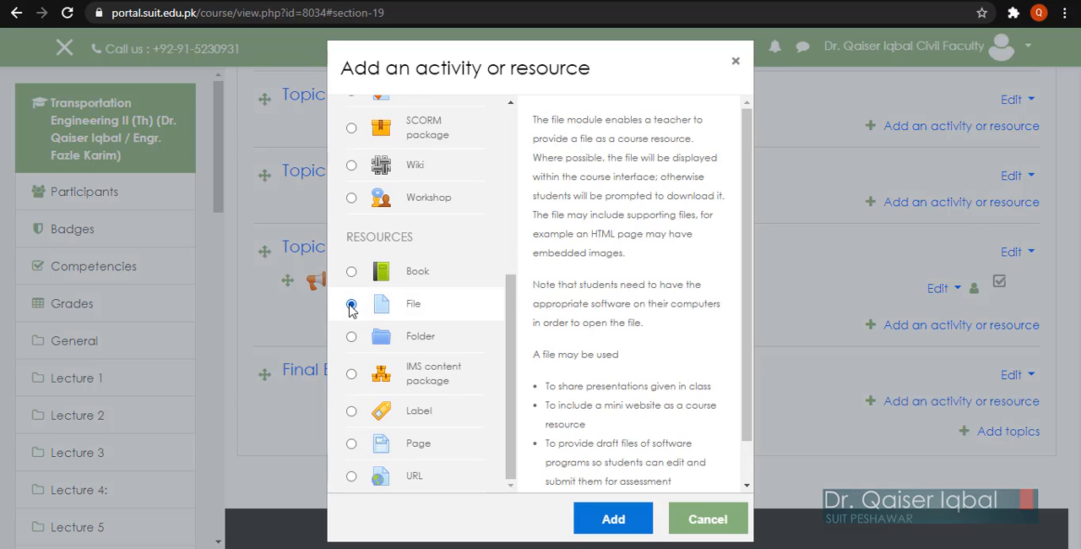
left_click(612, 517)
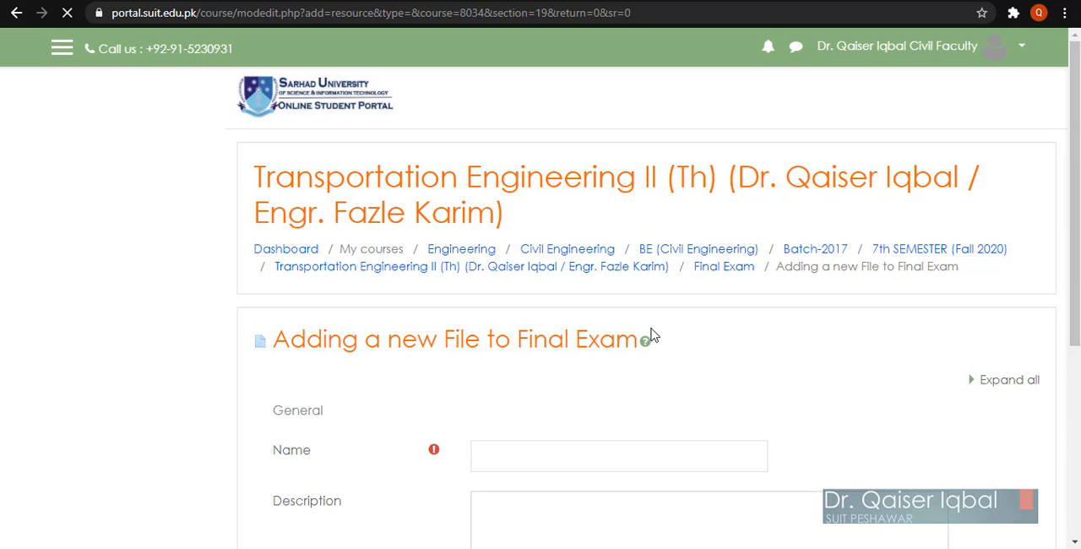
Step: Name the file resource "Final term exam - paper download link"
scroll(414, 444, "down", 2)
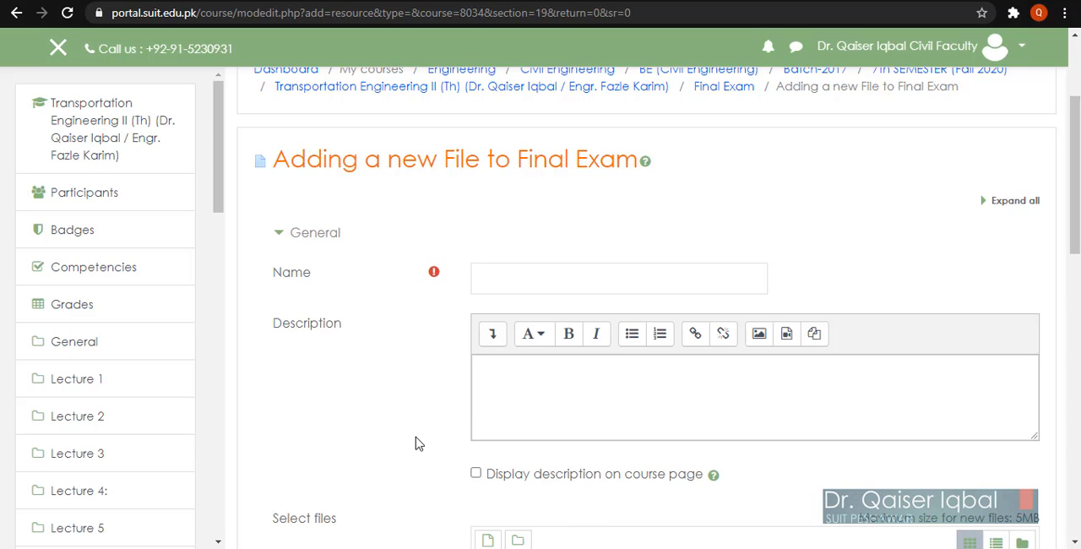
left_click(511, 280)
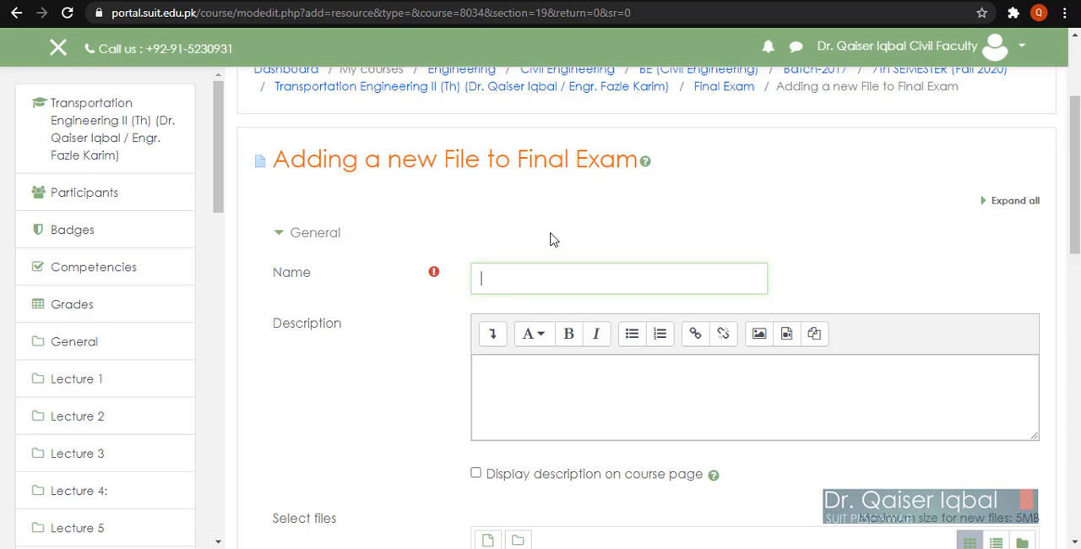
type("Final term exam")
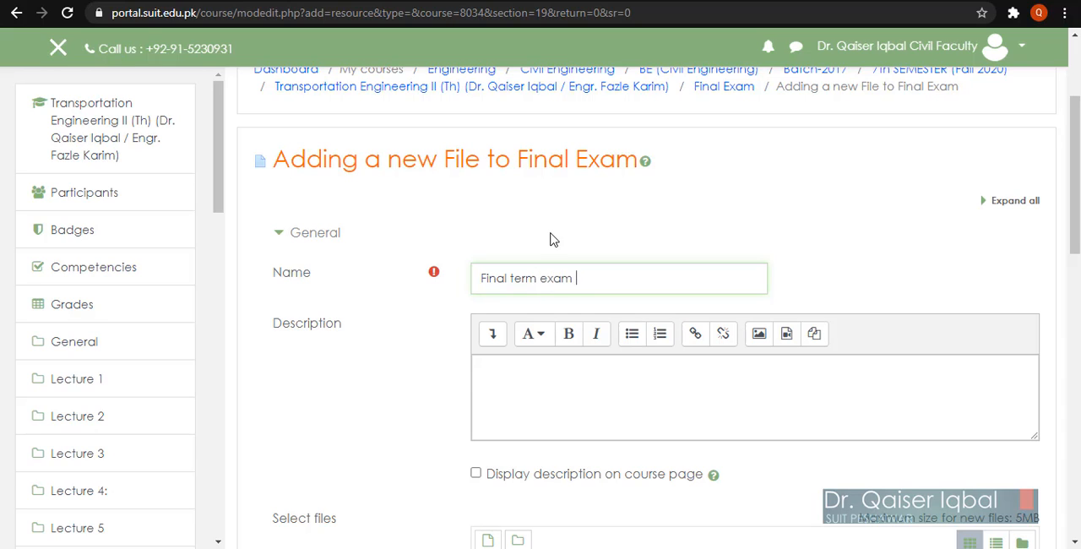
type(" - pae")
key("BackSpace")
type("per dowload")
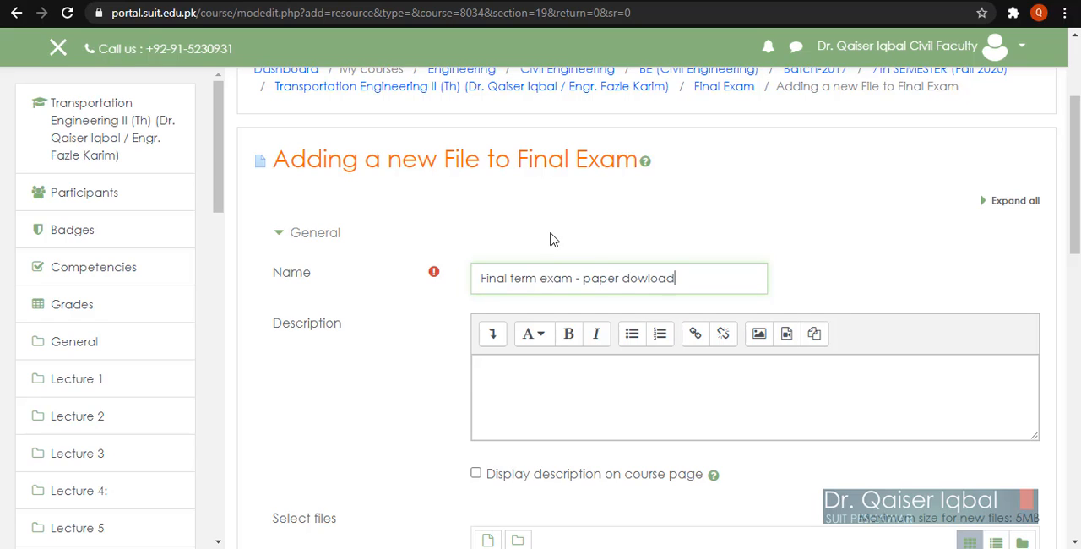
type(" link")
left_click(649, 278)
type("n")
Step: Copy the student exam instructions from the Word document into the resource's description and set the description to display on the course page
left_click(544, 369)
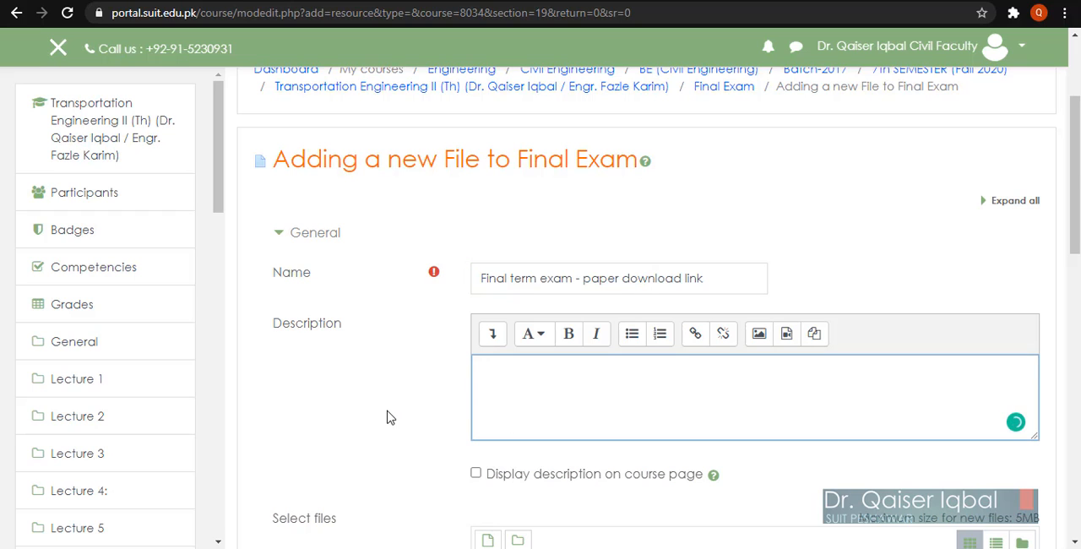
scroll(388, 419, "down", 2)
left_click(233, 547)
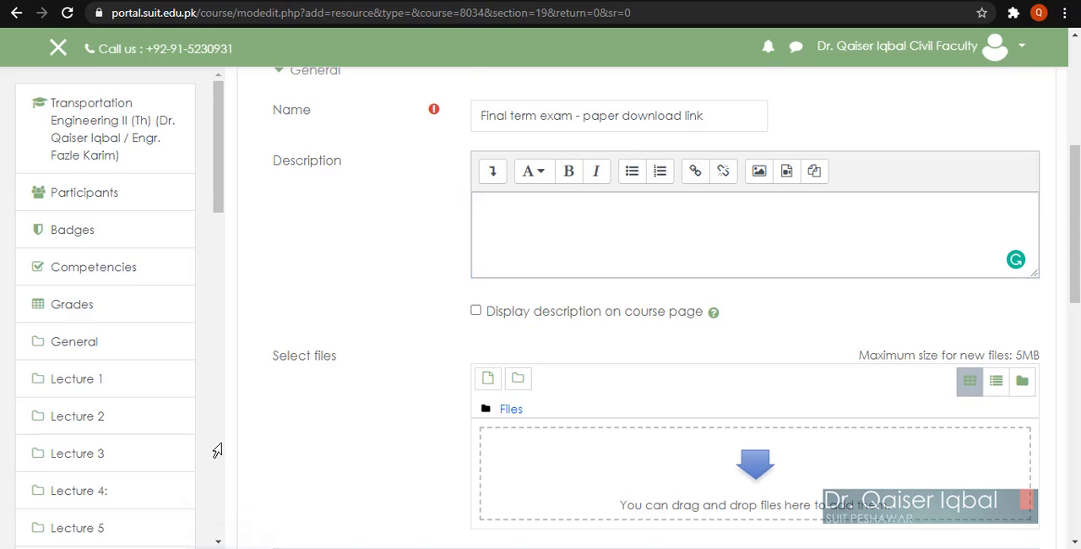
left_click_drag(320, 204, 427, 279)
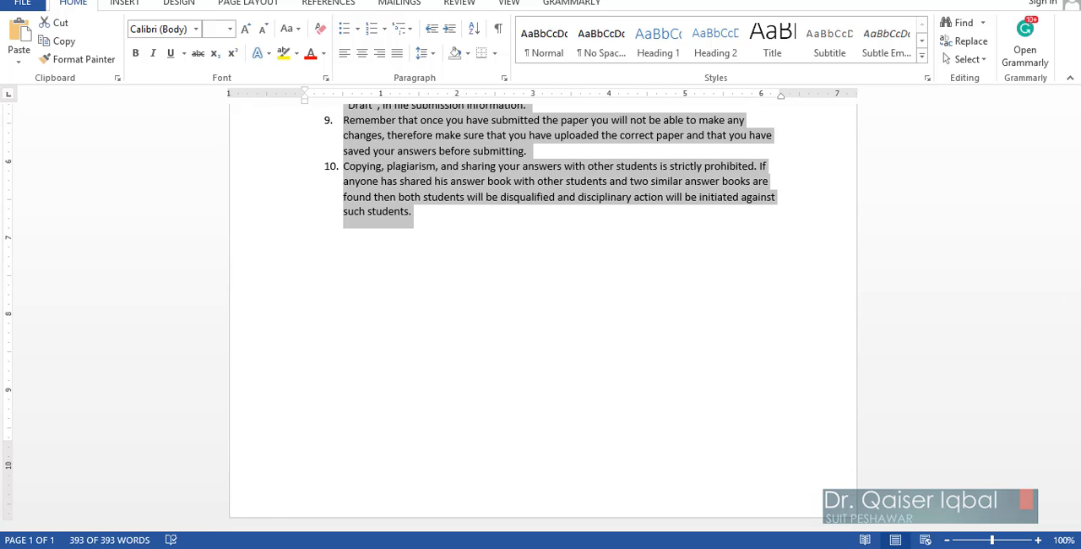
mouse_move(135, 547)
left_click(126, 493)
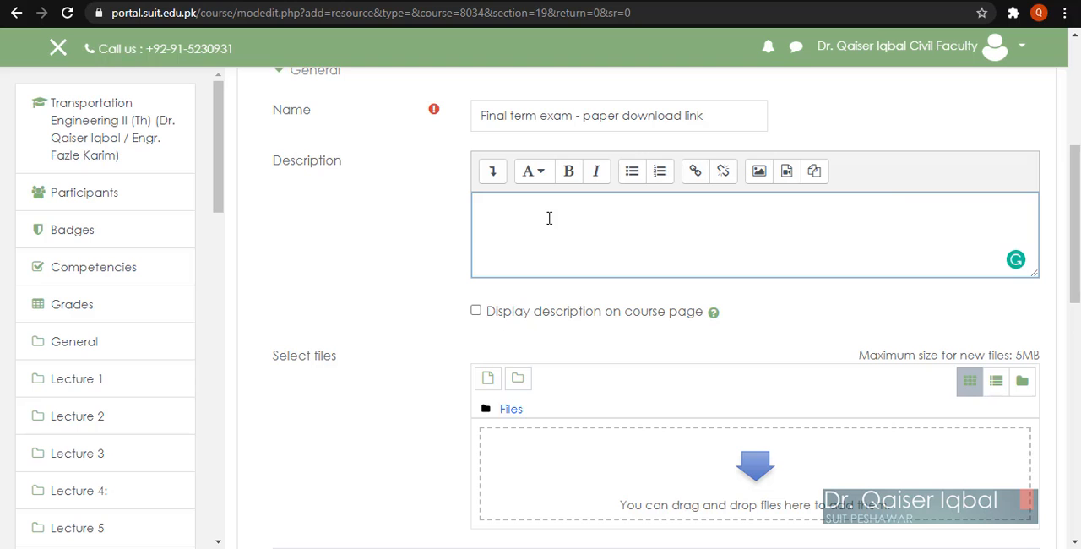
key("ctrl+v")
scroll(597, 235, "down", 3)
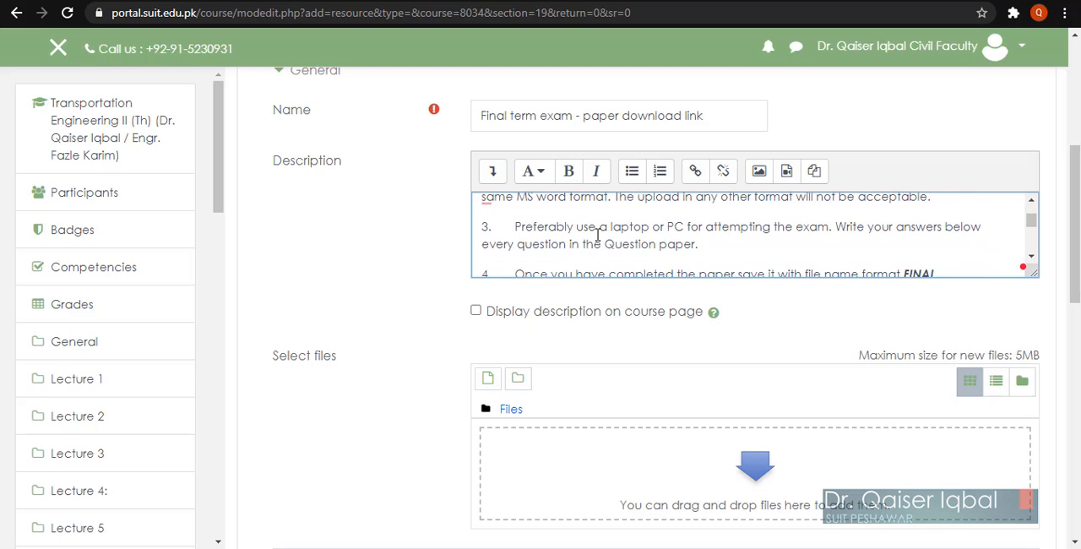
scroll(597, 234, "down", 5)
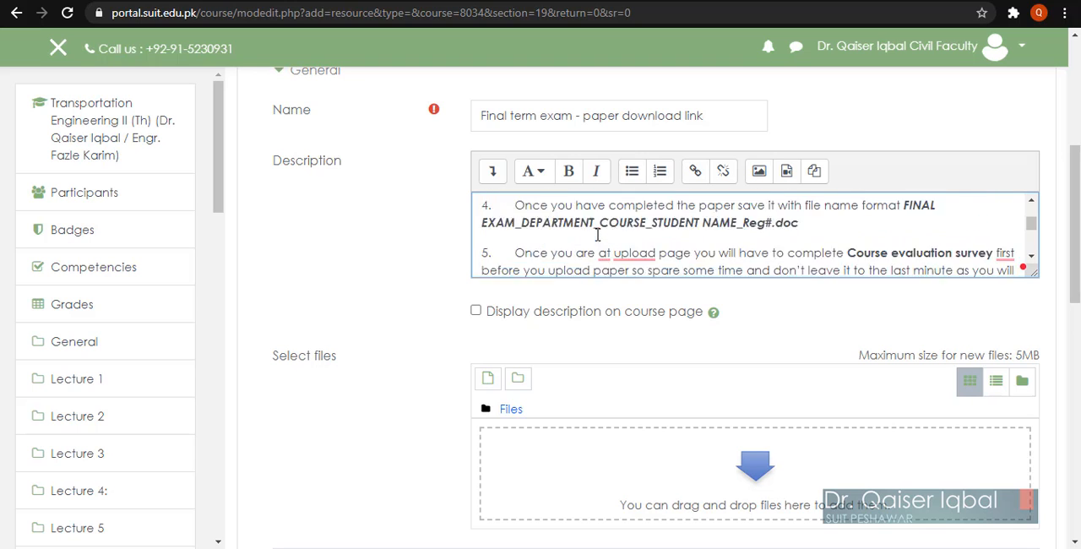
left_click(476, 311)
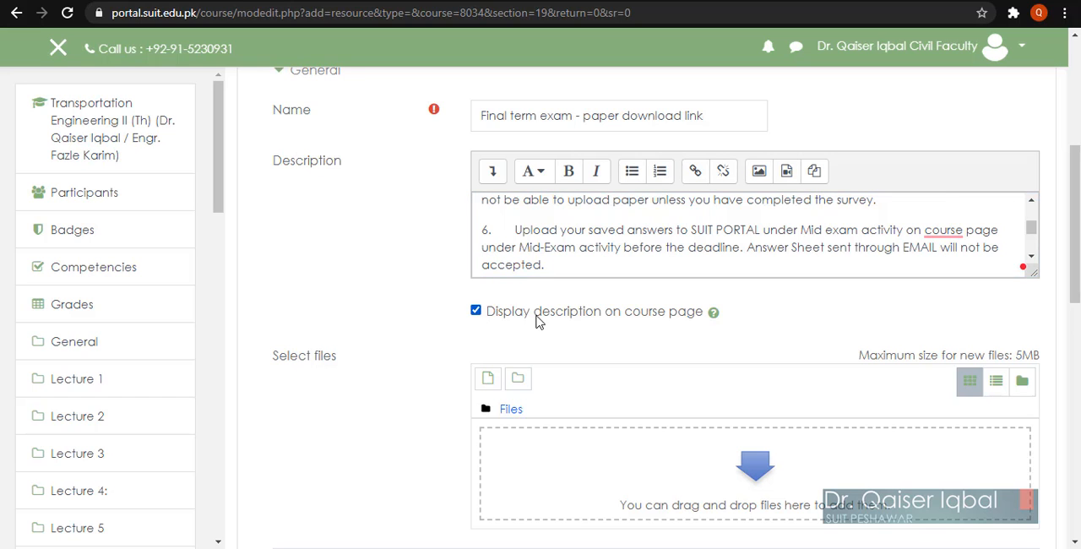
Step: Upload the "Final EXAM Trial_Civil Engg_Geotech-I" Word file from the Mid exam folder in File Explorer to the resource's files
scroll(357, 363, "down", 2)
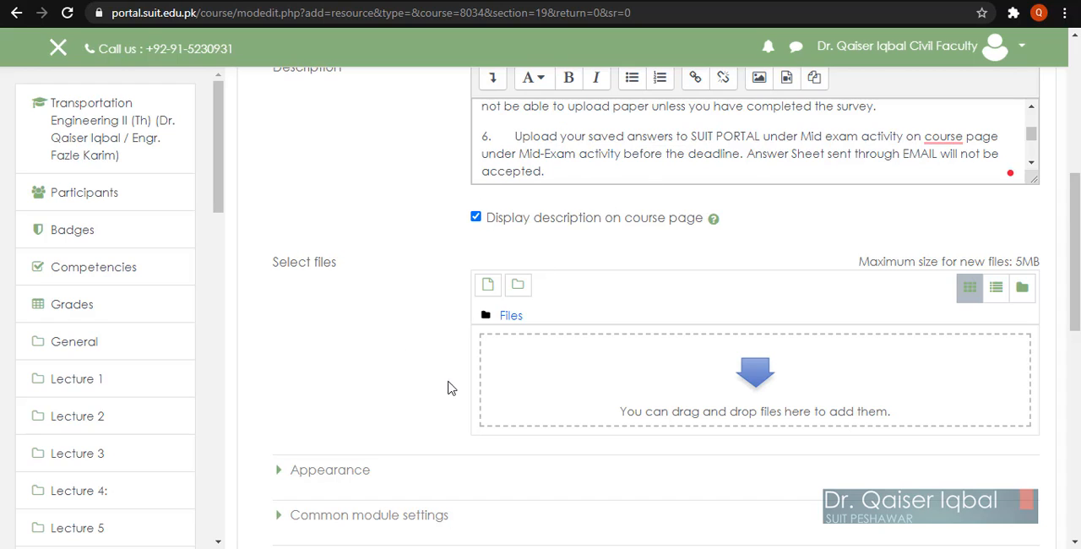
scroll(412, 401, "down", 1)
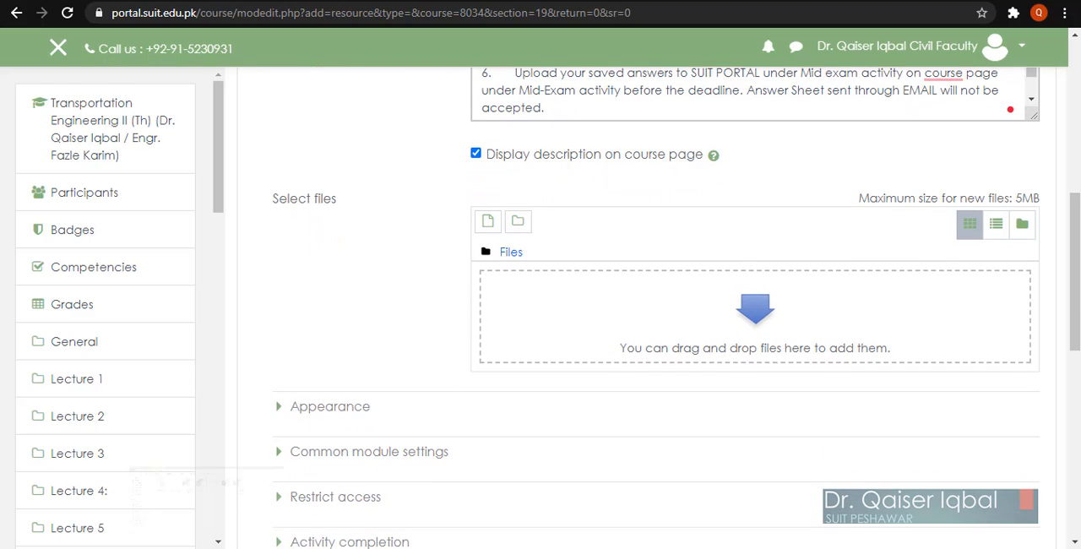
left_click(221, 546)
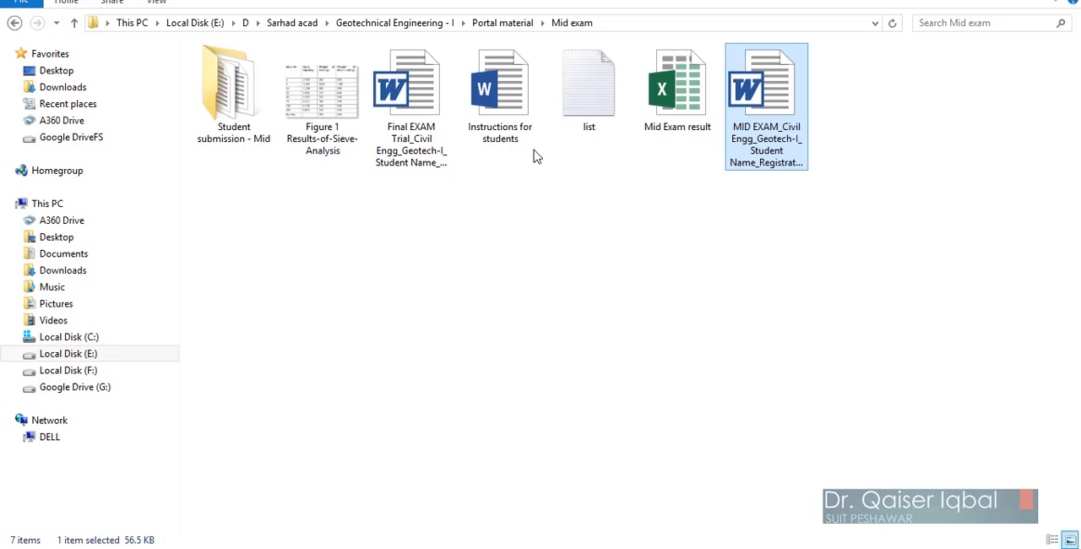
left_click(411, 119)
left_click_drag(422, 95, 707, 369)
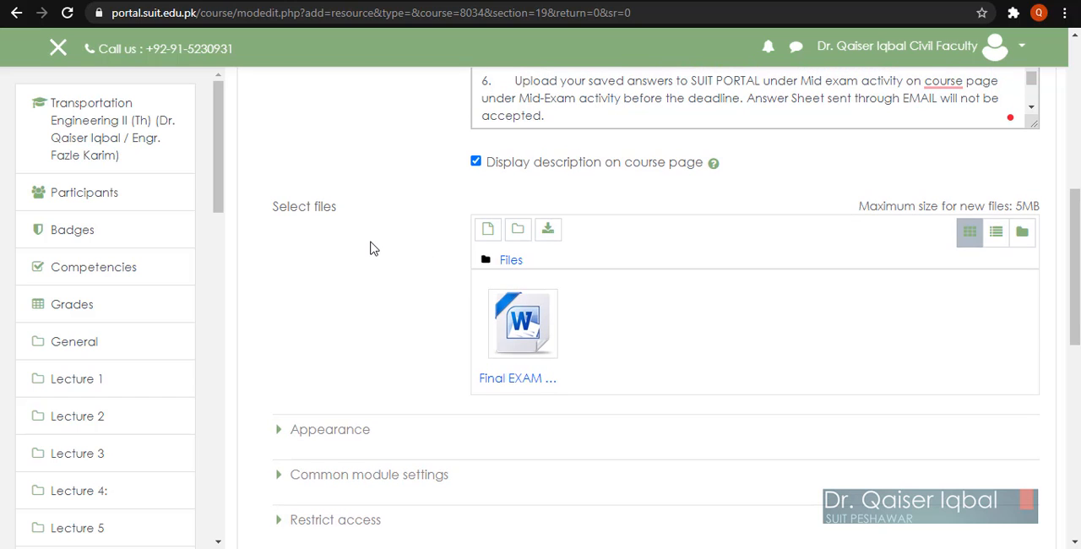
Step: Expand all sections of the file form and review the appearance, availability, access restriction, completion, tags and competencies settings
scroll(369, 244, "up", 10)
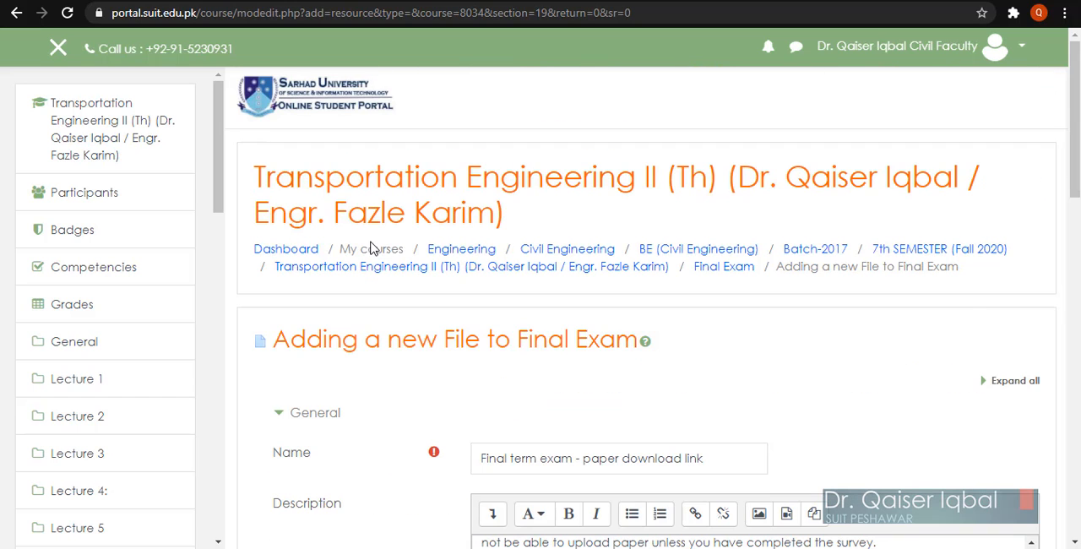
left_click(1014, 385)
scroll(870, 411, "down", 4)
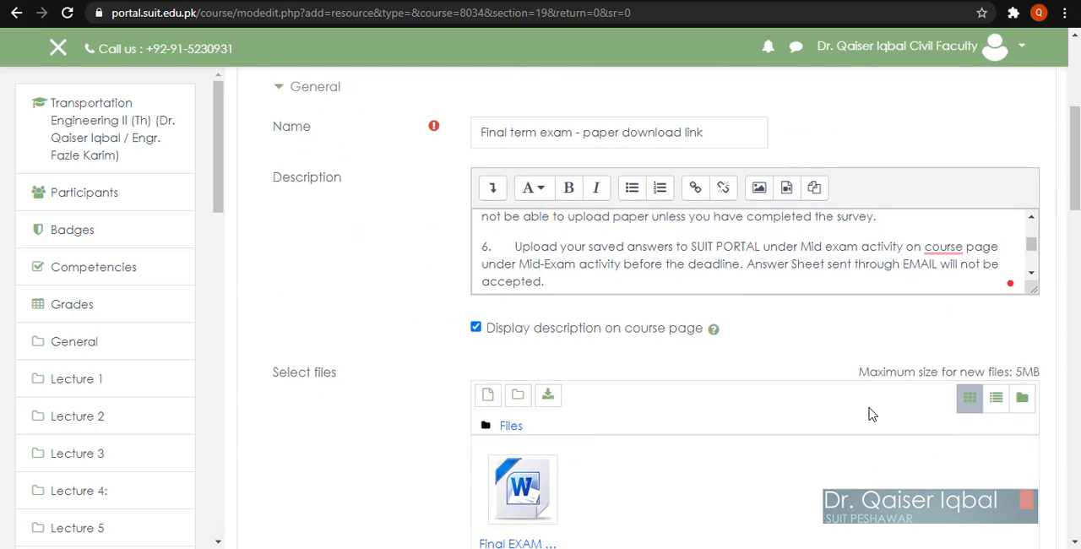
scroll(872, 413, "down", 8)
scroll(873, 413, "up", 3)
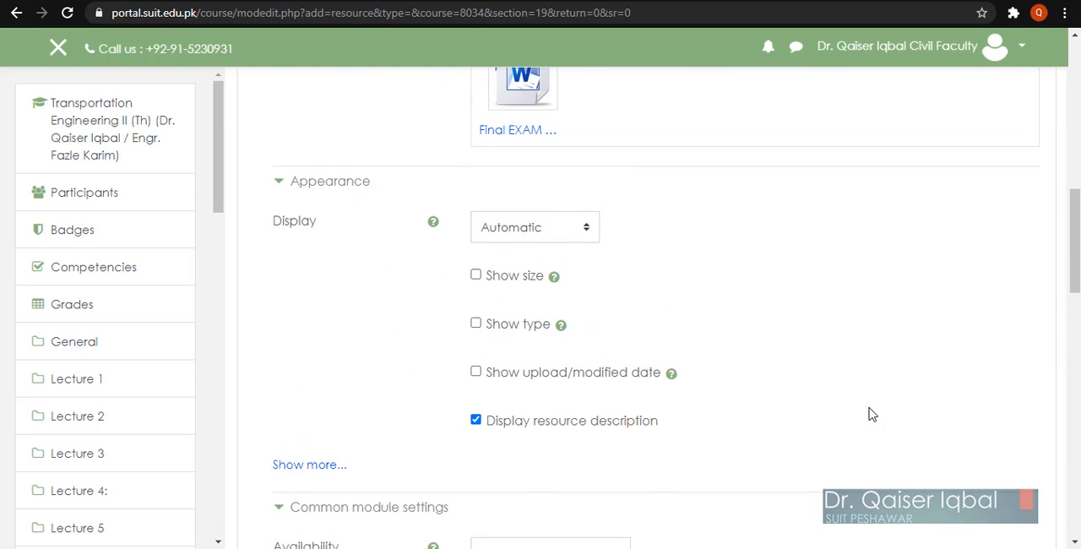
scroll(873, 413, "up", 1)
scroll(872, 414, "down", 1)
scroll(872, 414, "up", 2)
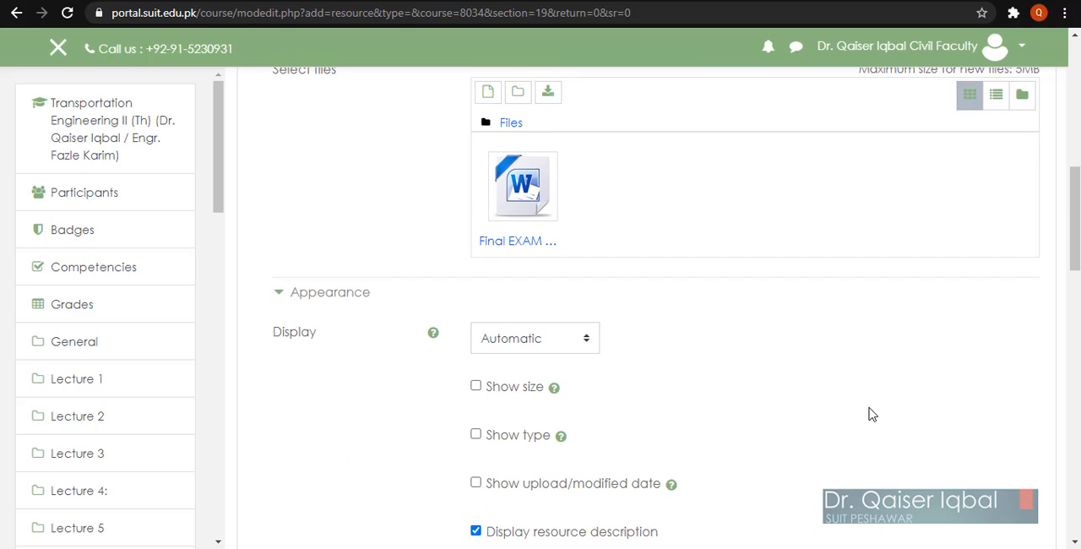
scroll(741, 392, "down", 1)
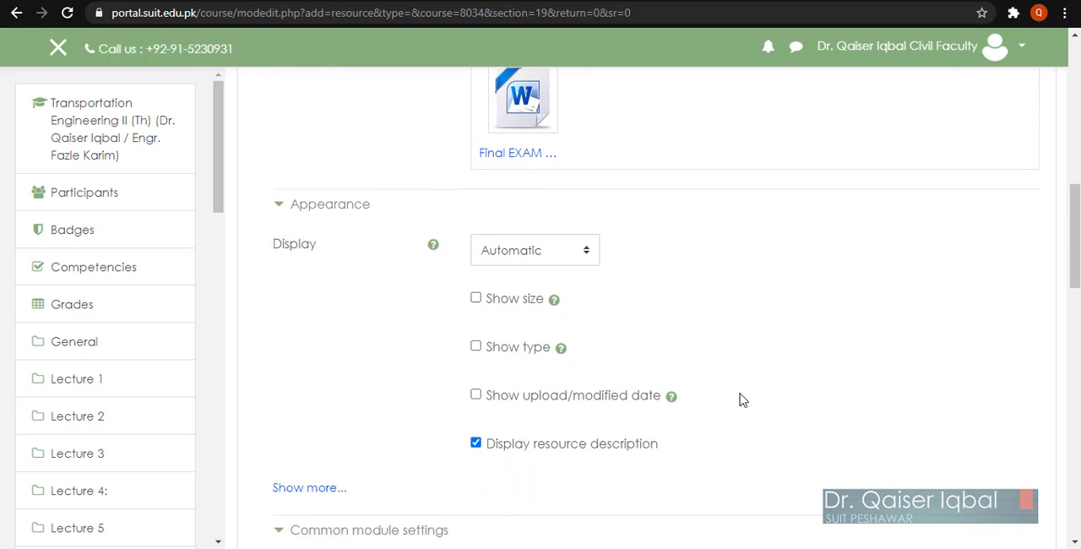
scroll(740, 399, "down", 2)
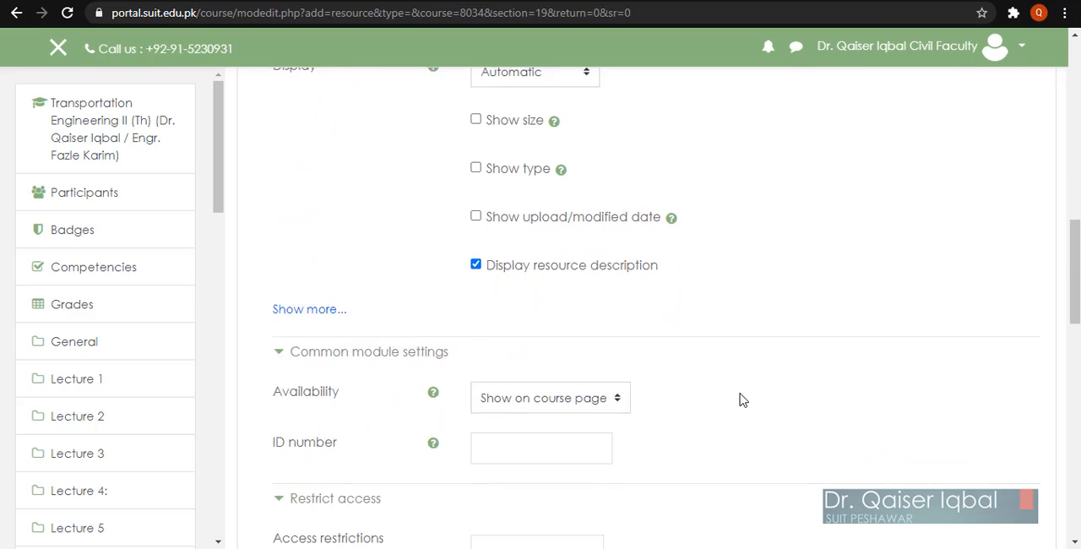
scroll(740, 399, "down", 1)
scroll(743, 397, "down", 1)
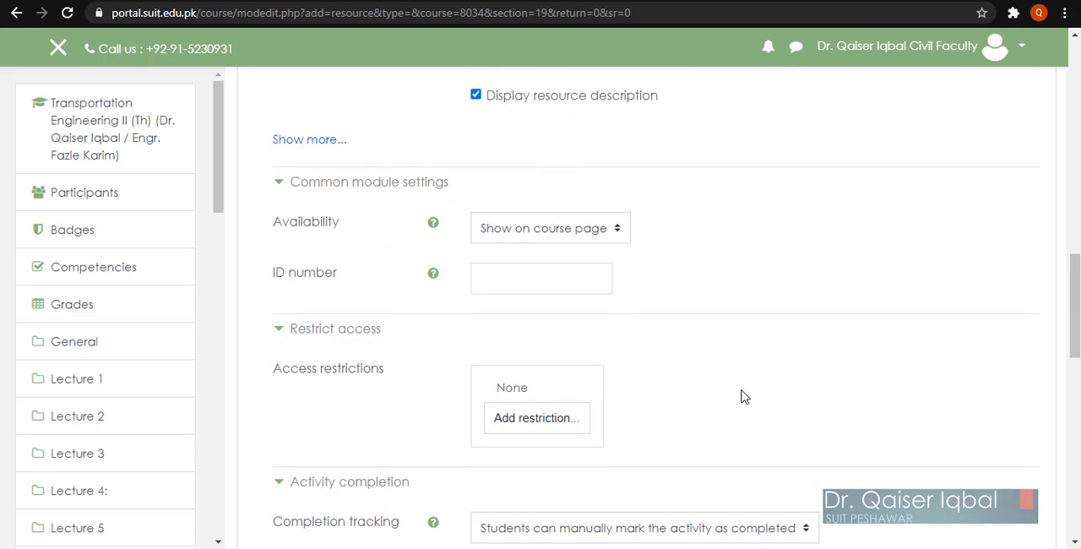
scroll(743, 397, "down", 2)
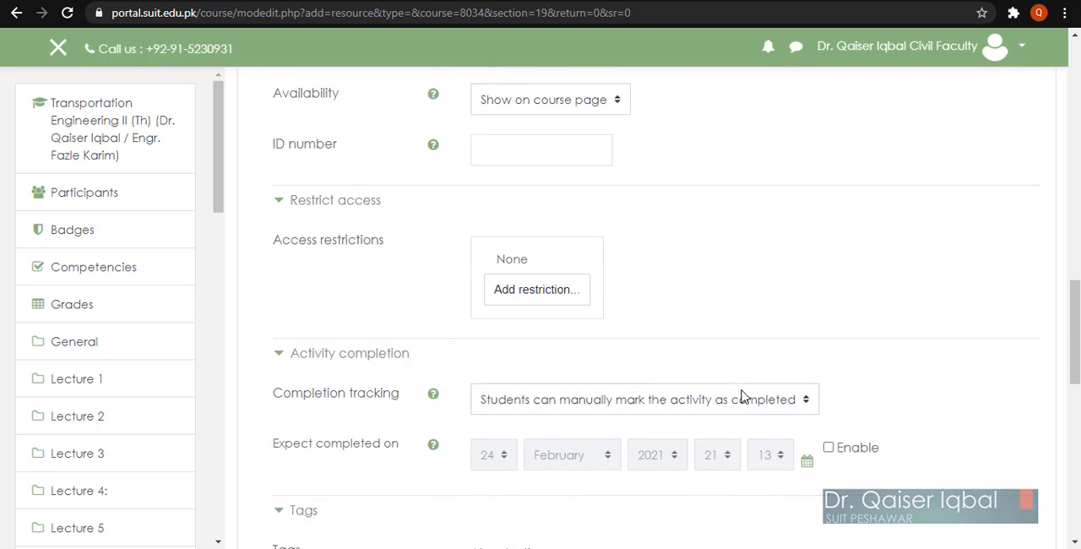
scroll(741, 396, "down", 2)
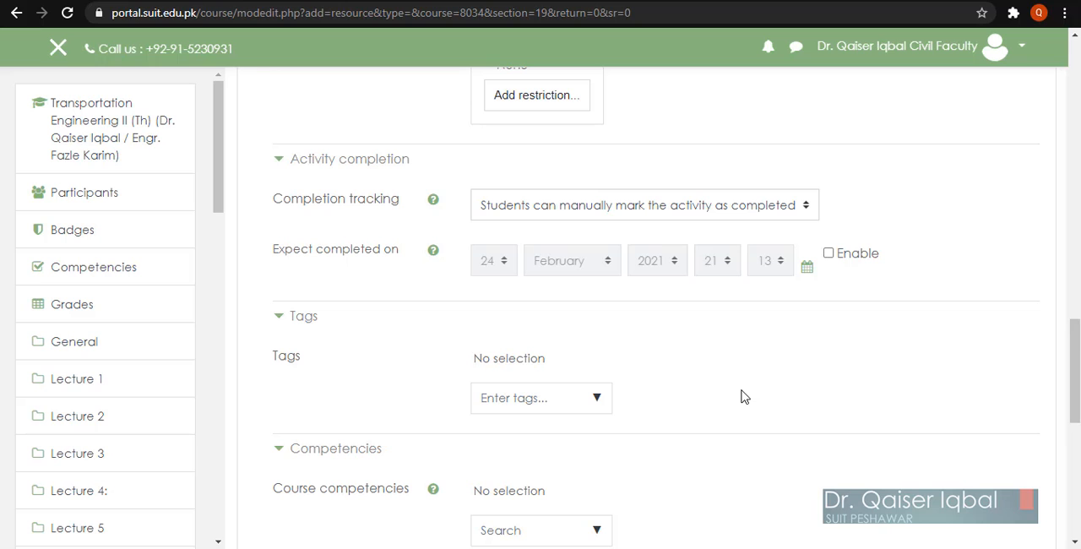
scroll(744, 397, "up", 1)
scroll(743, 397, "up", 10)
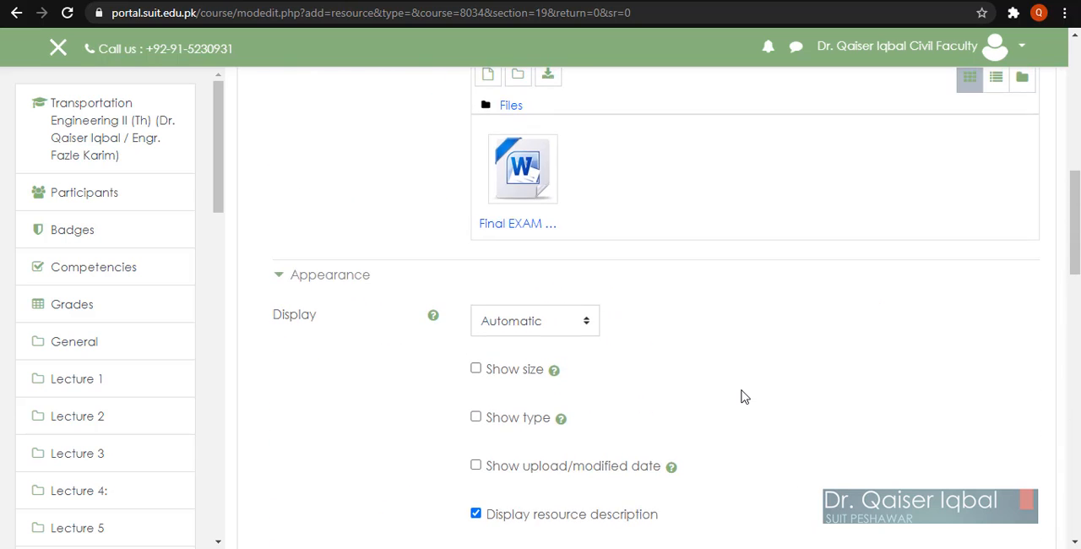
scroll(743, 397, "down", 6)
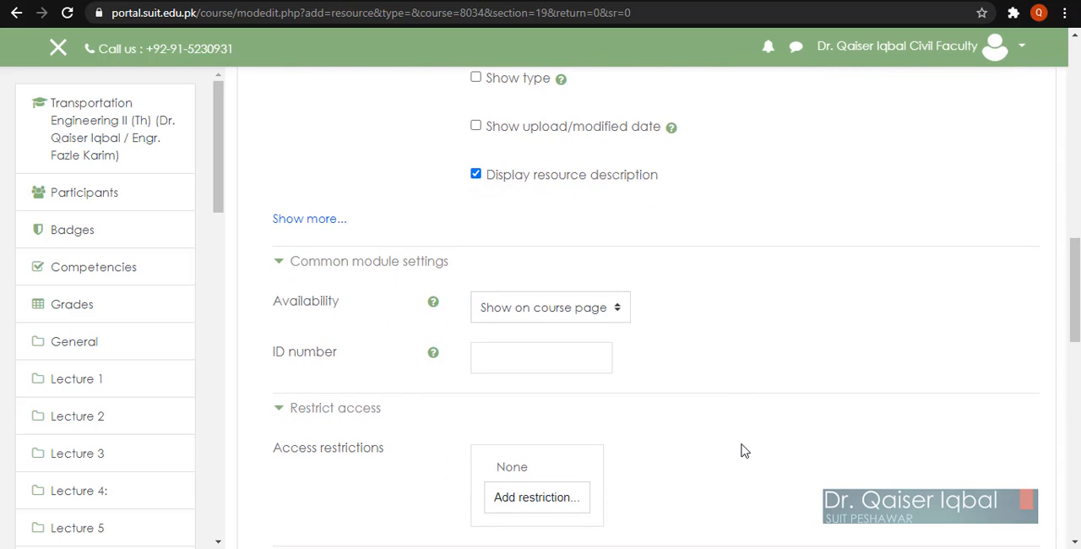
scroll(744, 451, "down", 3)
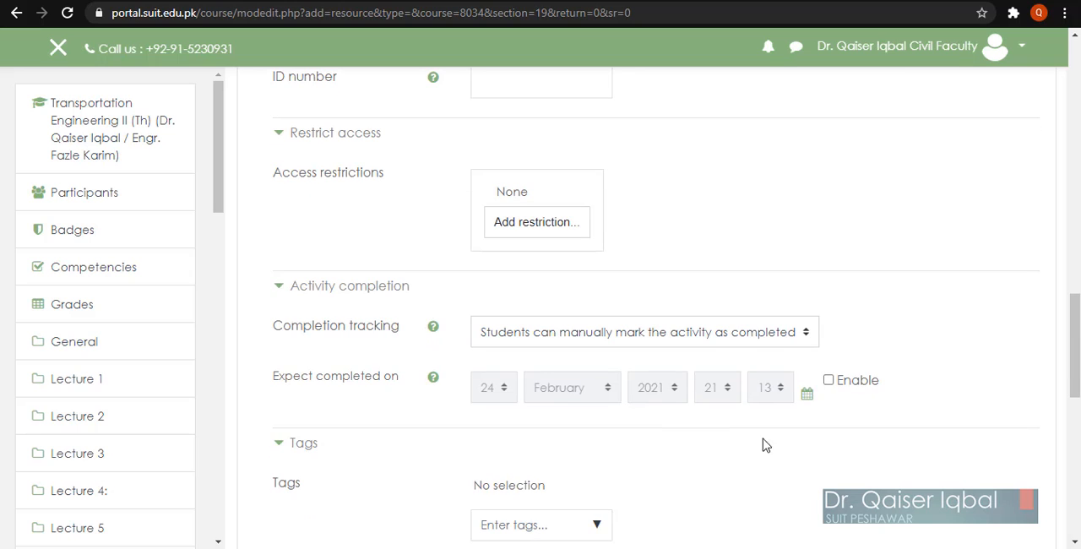
scroll(839, 171, "down", 2)
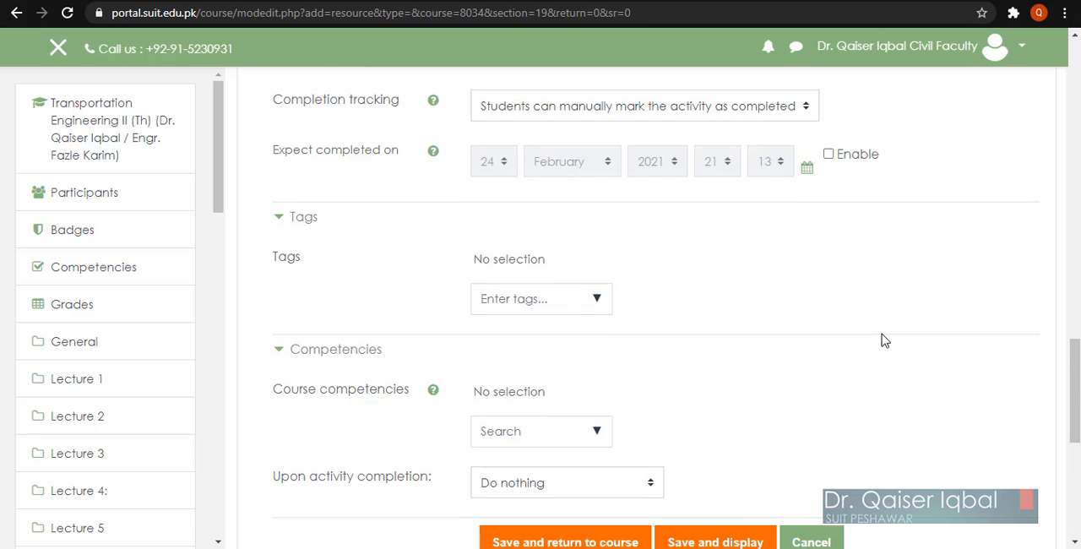
scroll(883, 340, "down", 1)
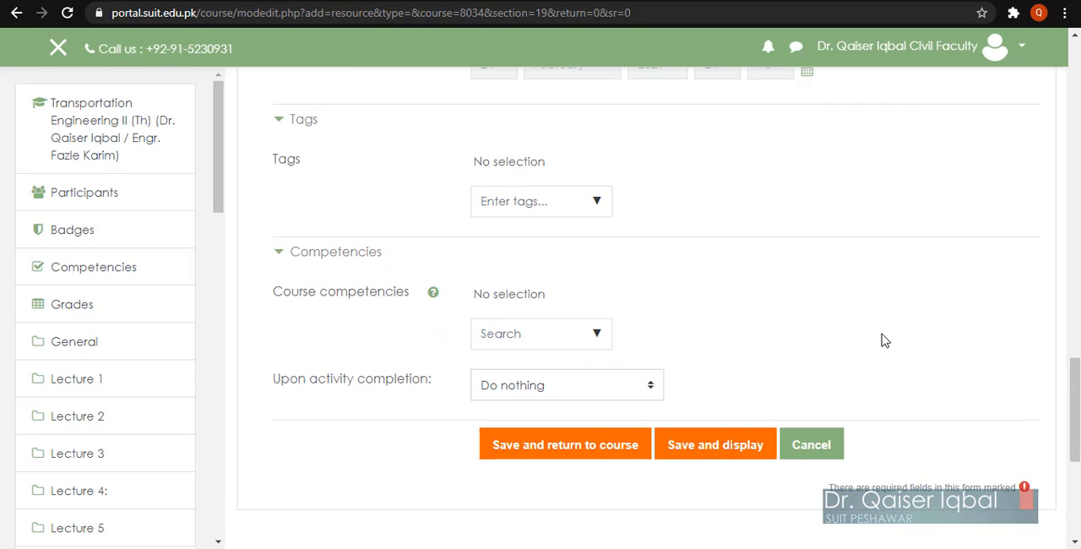
Step: Save the file resource, return to the course and check the exam instructions shown in the Final Exam section
left_click(524, 453)
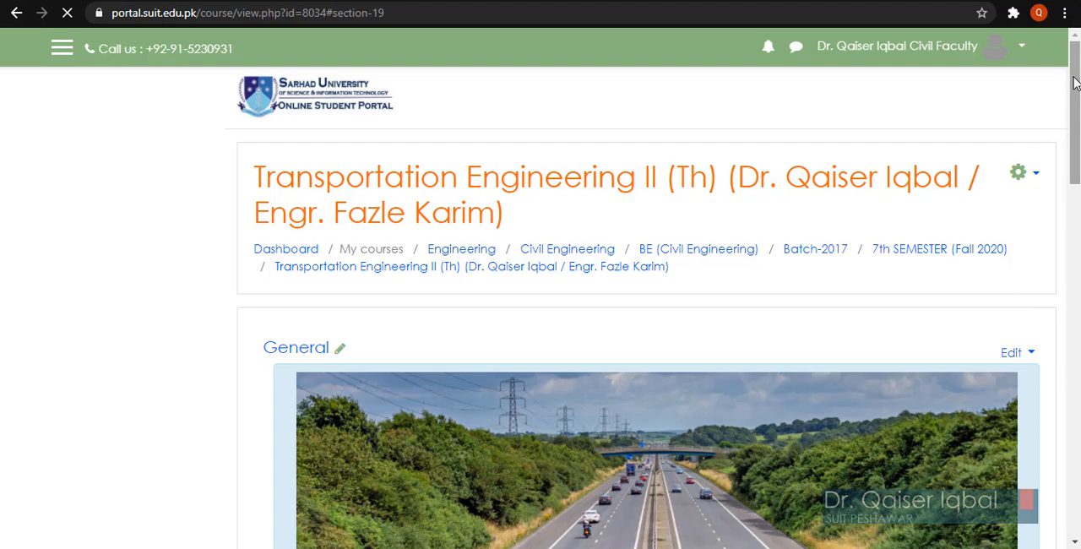
scroll(1047, 294, "down", 15)
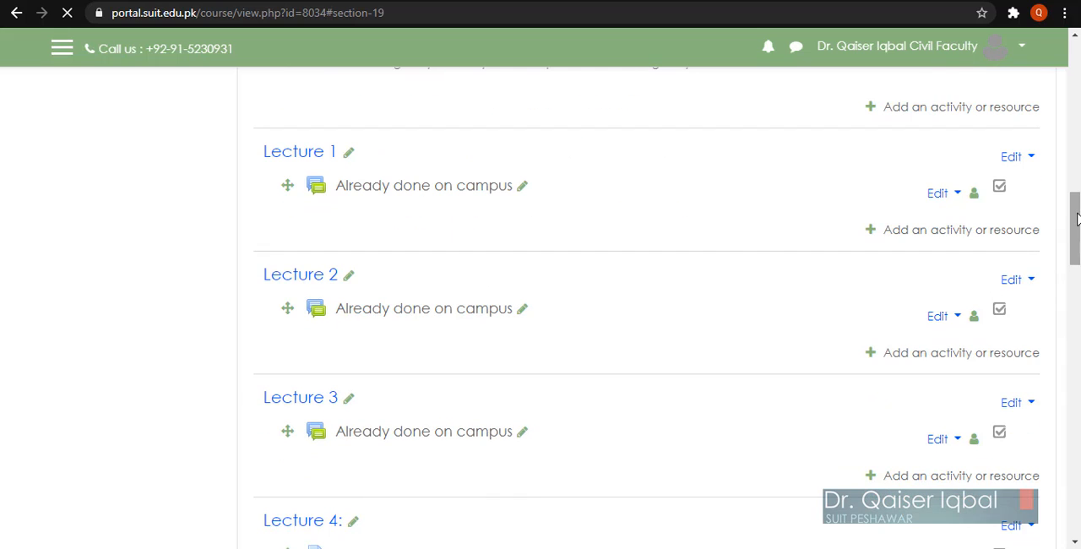
left_click_drag(1075, 241, 1075, 502)
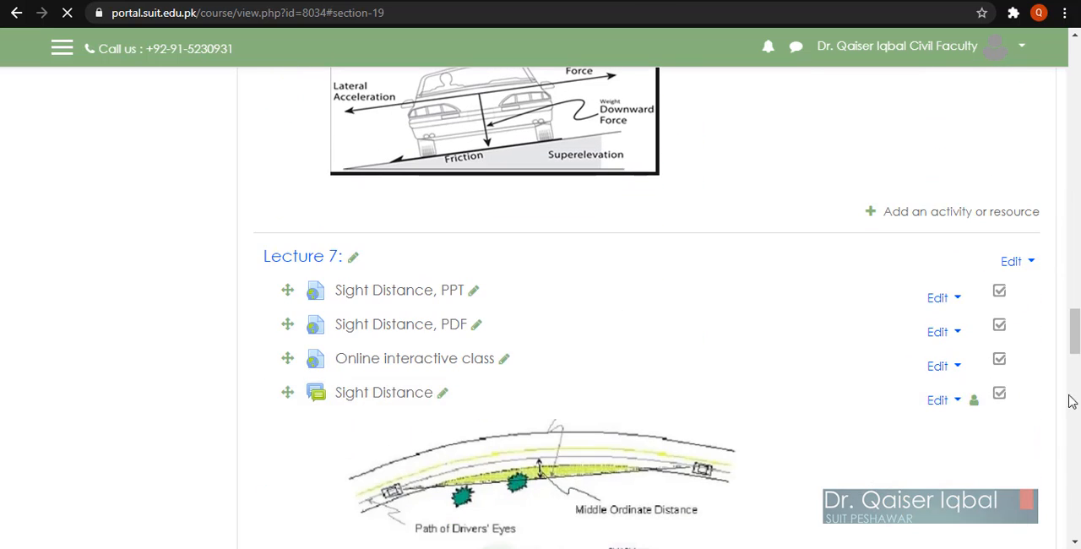
left_click_drag(1077, 307, 1076, 505)
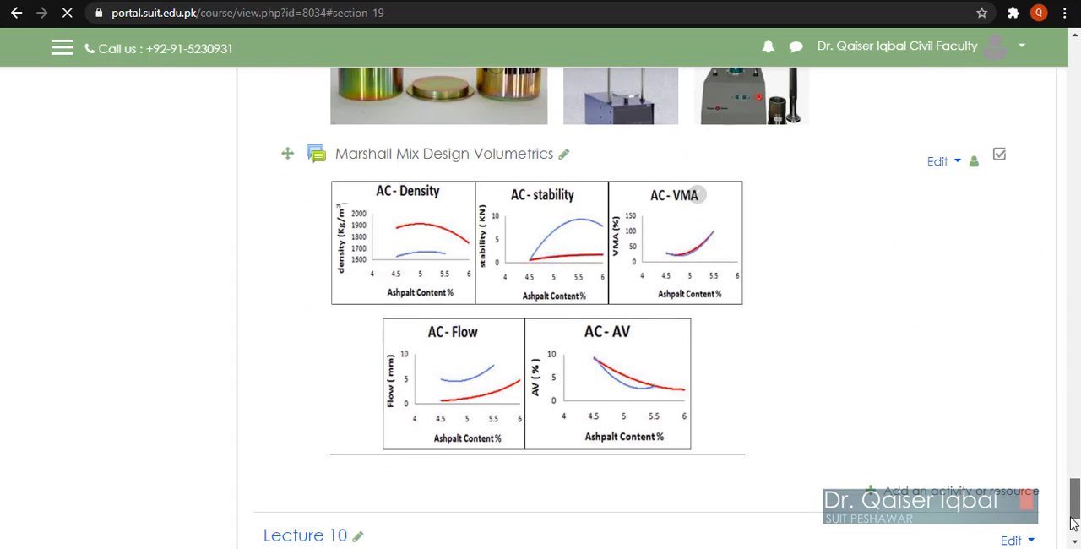
scroll(921, 441, "down", 3)
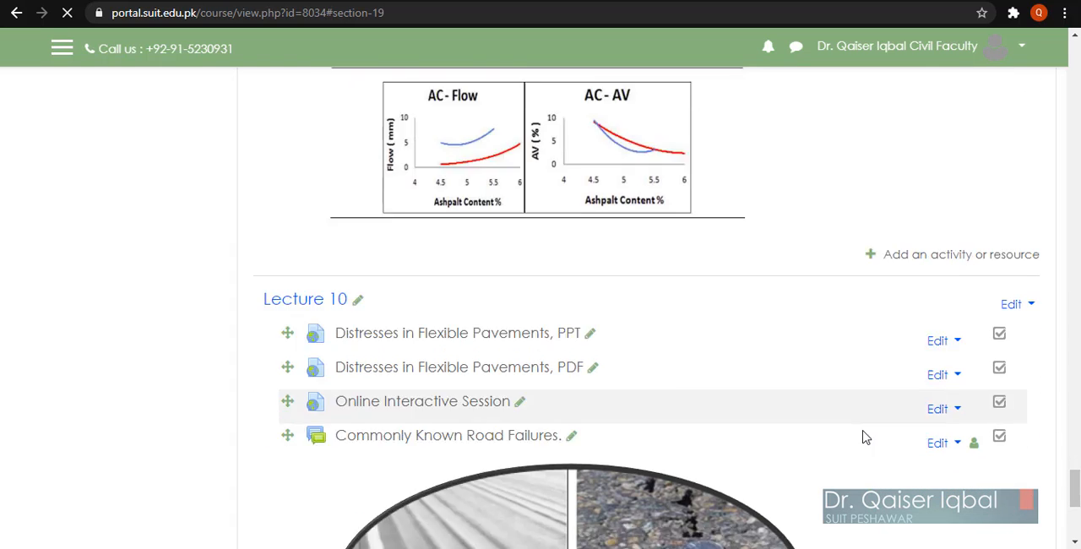
scroll(864, 436, "down", 5)
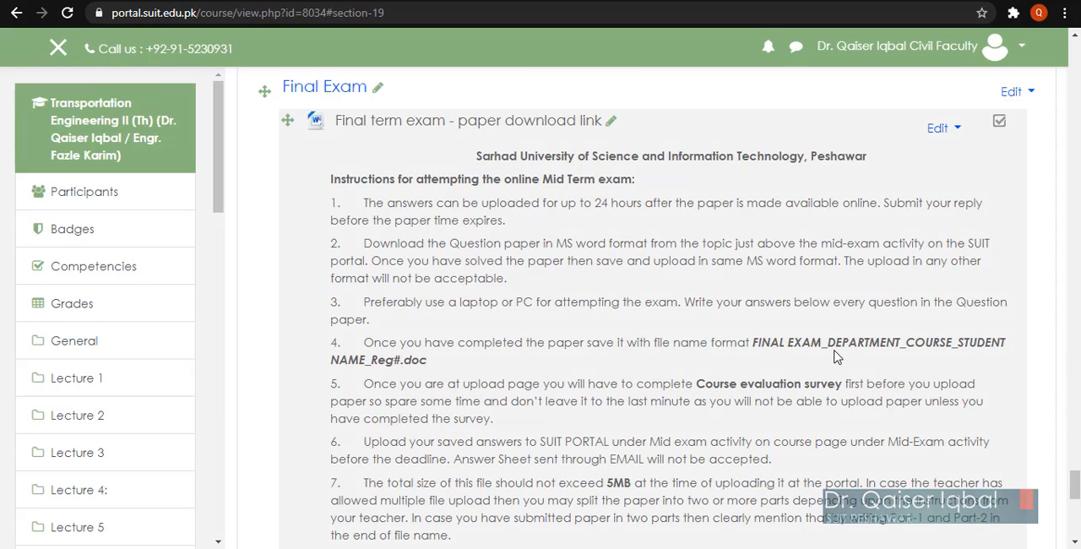
scroll(861, 363, "up", 1)
scroll(834, 355, "down", 5)
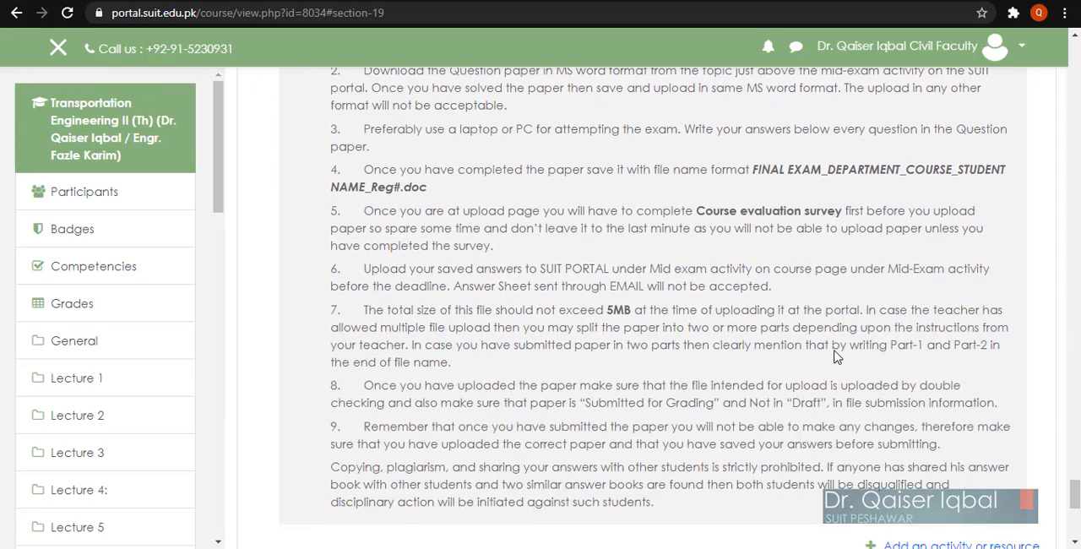
scroll(834, 356, "up", 5)
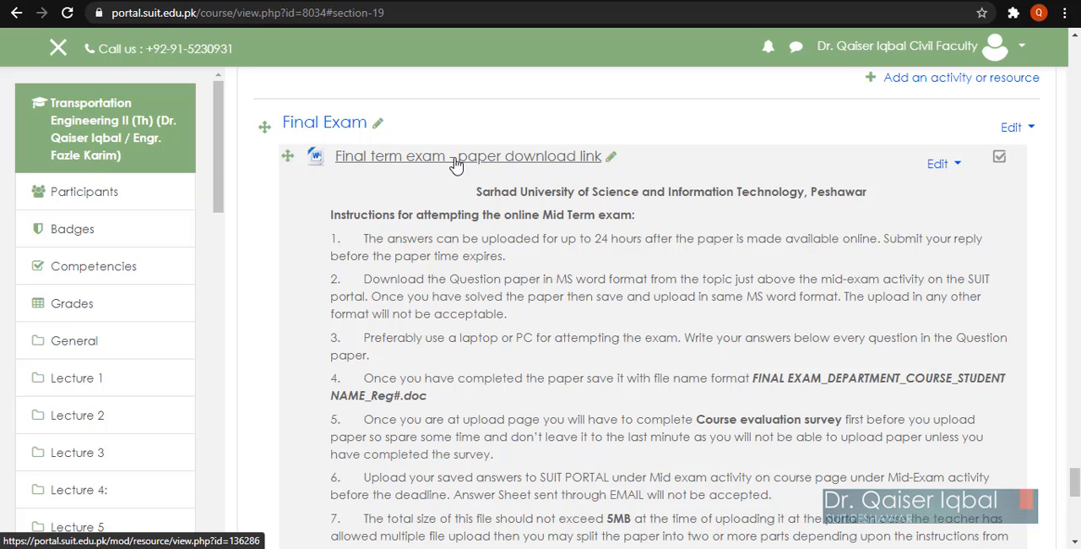
Step: Test the "Final term exam - paper download link" by downloading the paper, and look through the instructions below it
left_click(455, 160)
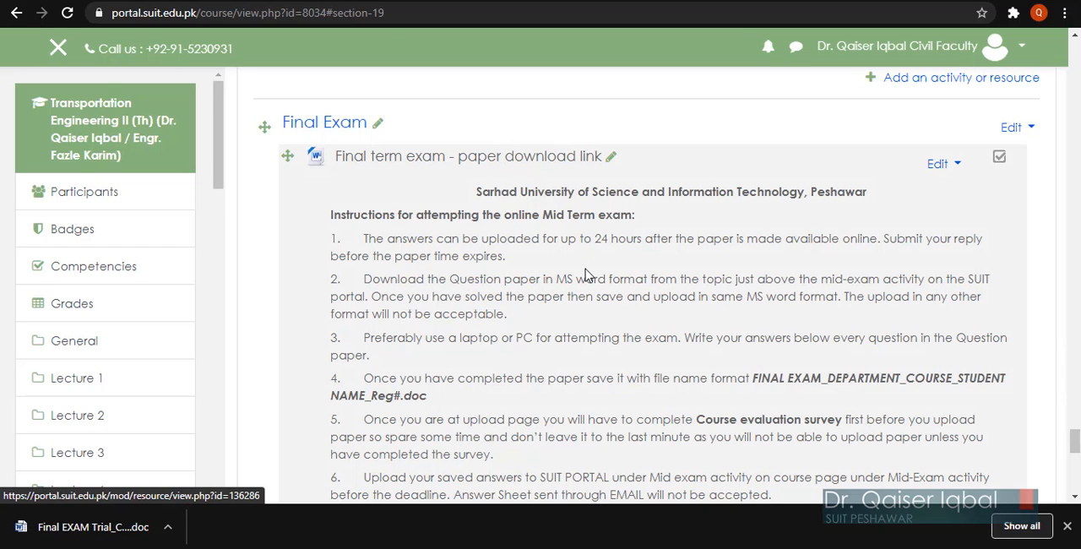
scroll(587, 275, "down", 5)
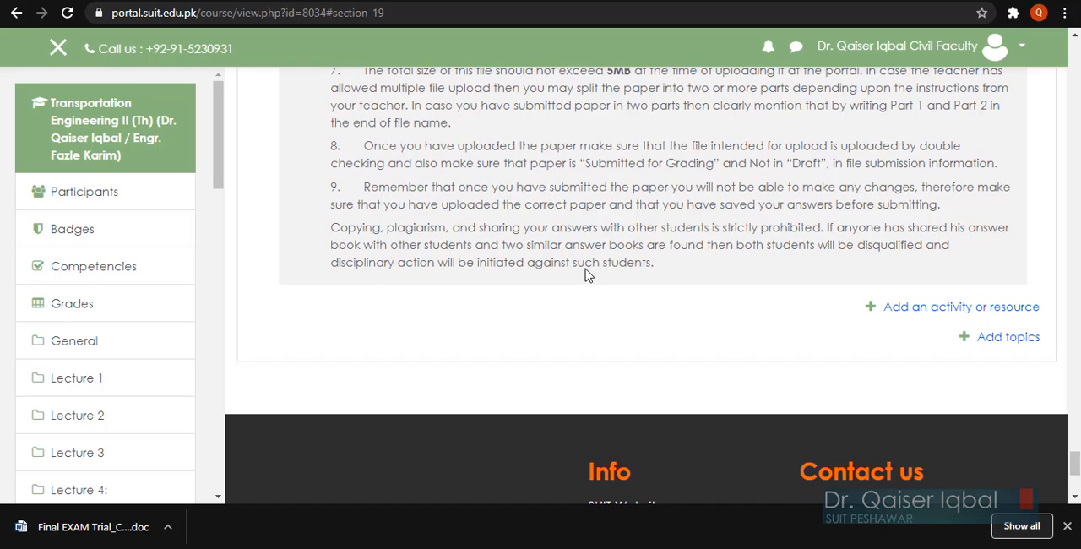
scroll(587, 269, "up", 1)
scroll(587, 269, "down", 1)
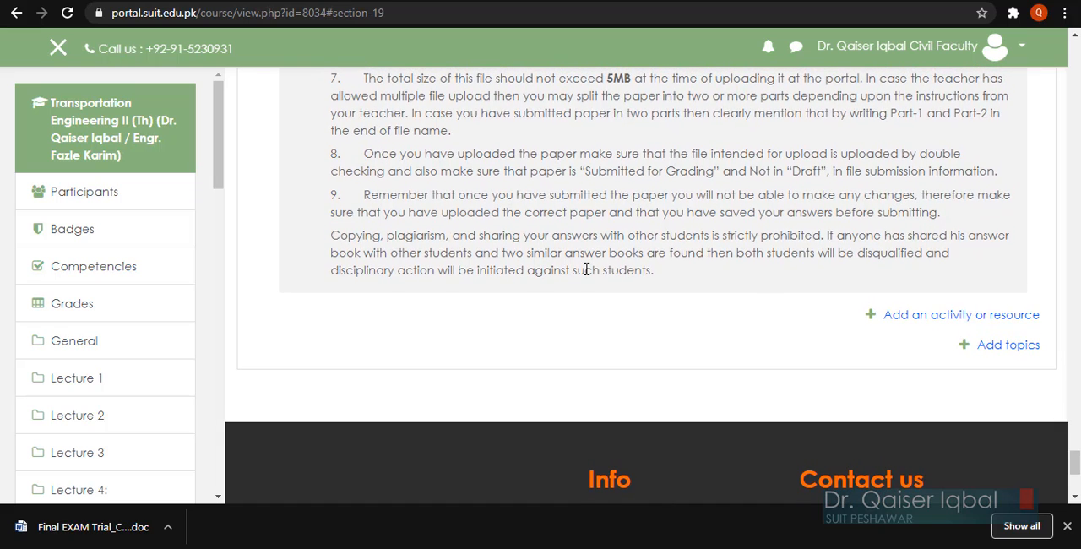
scroll(587, 270, "down", 1)
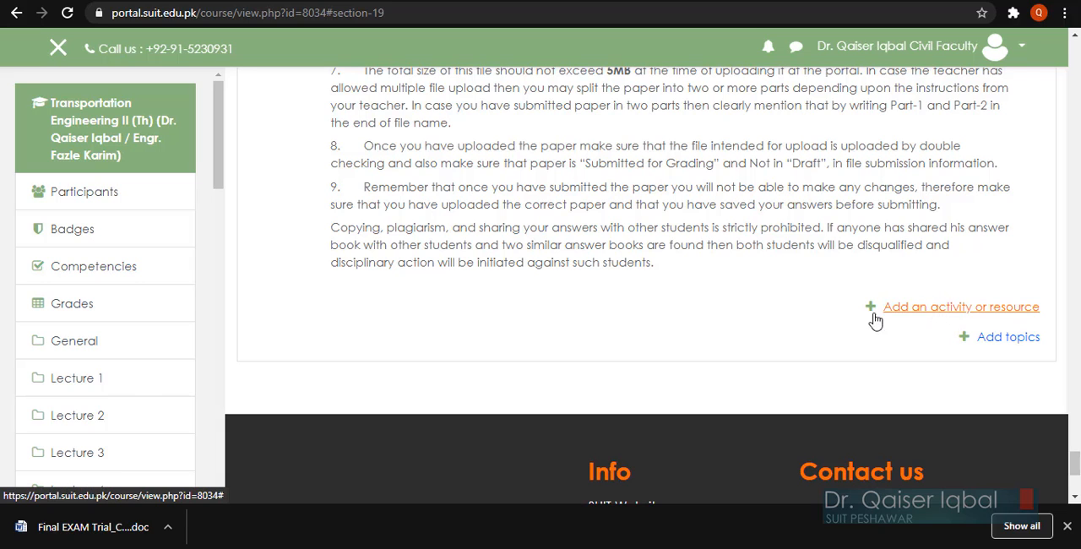
scroll(685, 285, "up", 3)
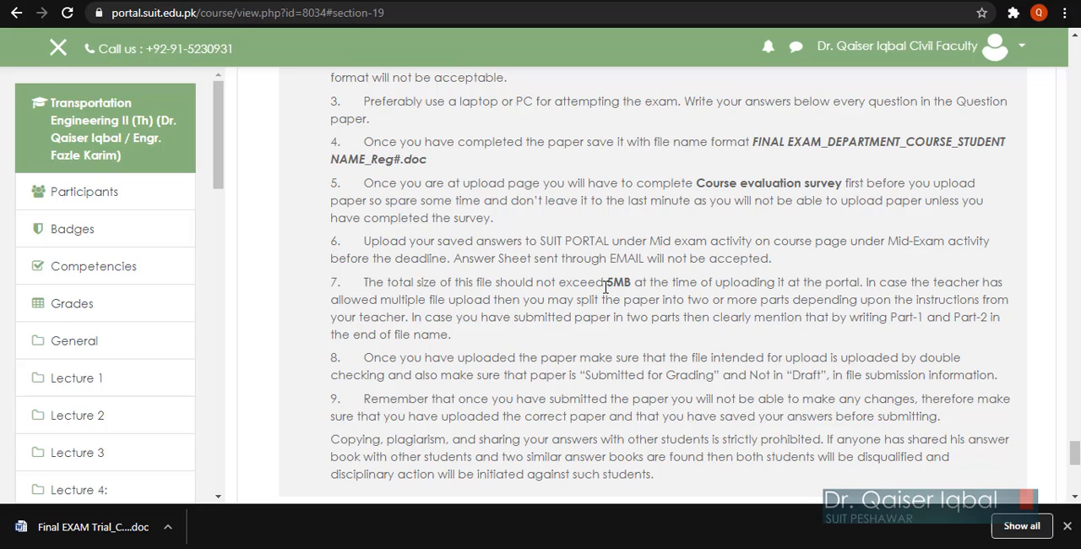
scroll(685, 314, "down", 2)
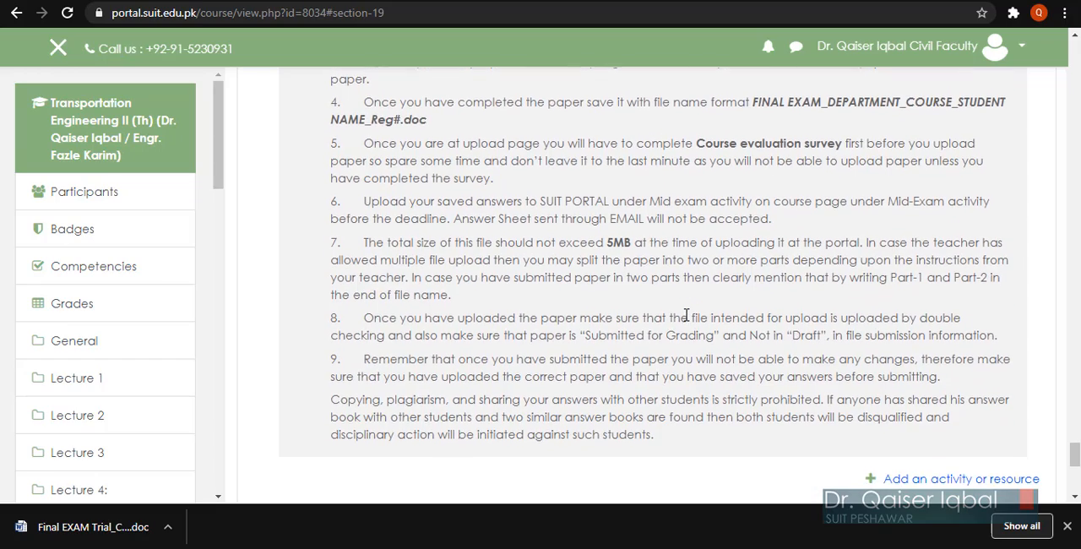
scroll(685, 314, "up", 2)
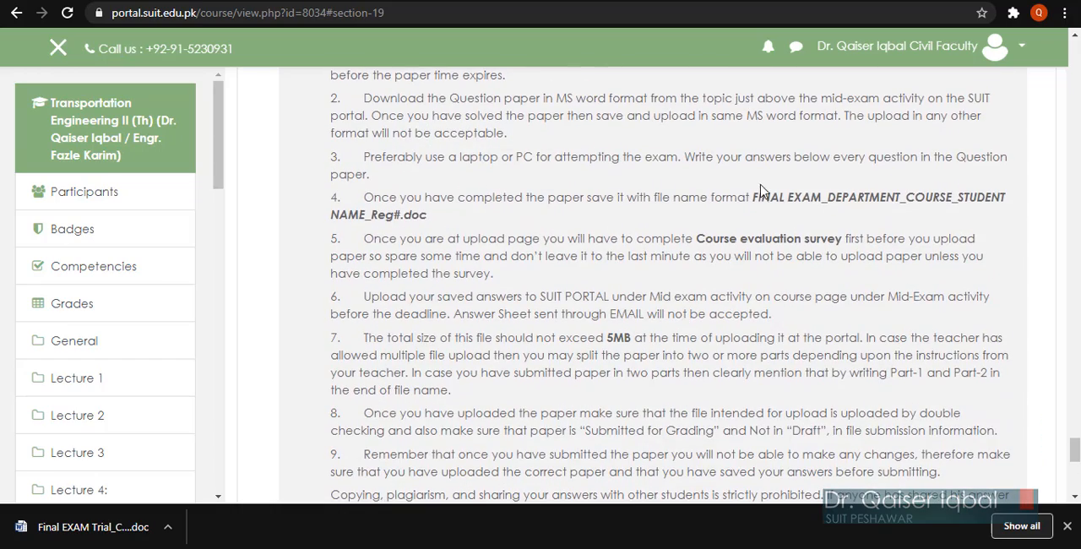
scroll(740, 338, "down", 4)
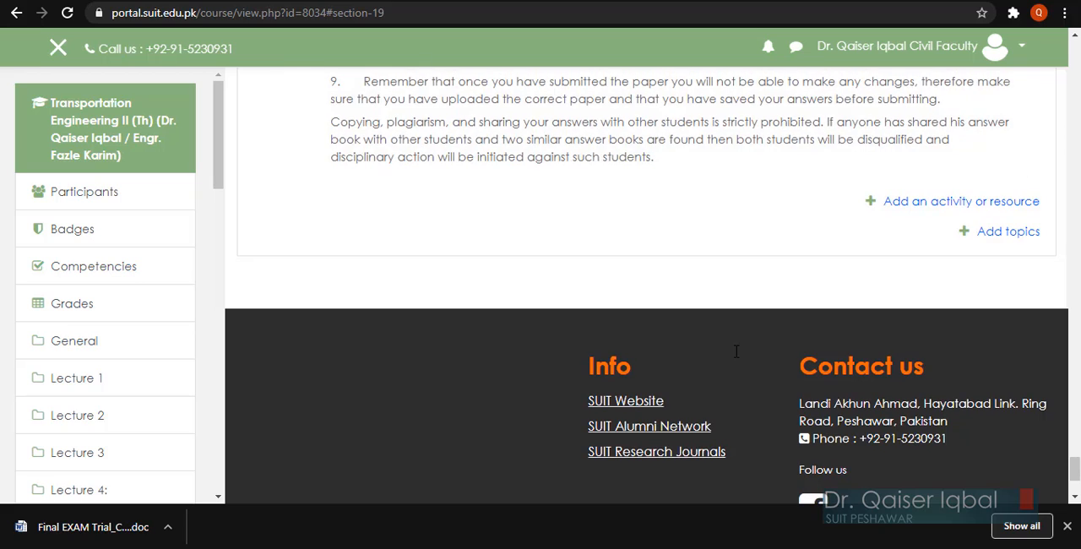
scroll(734, 358, "up", 2)
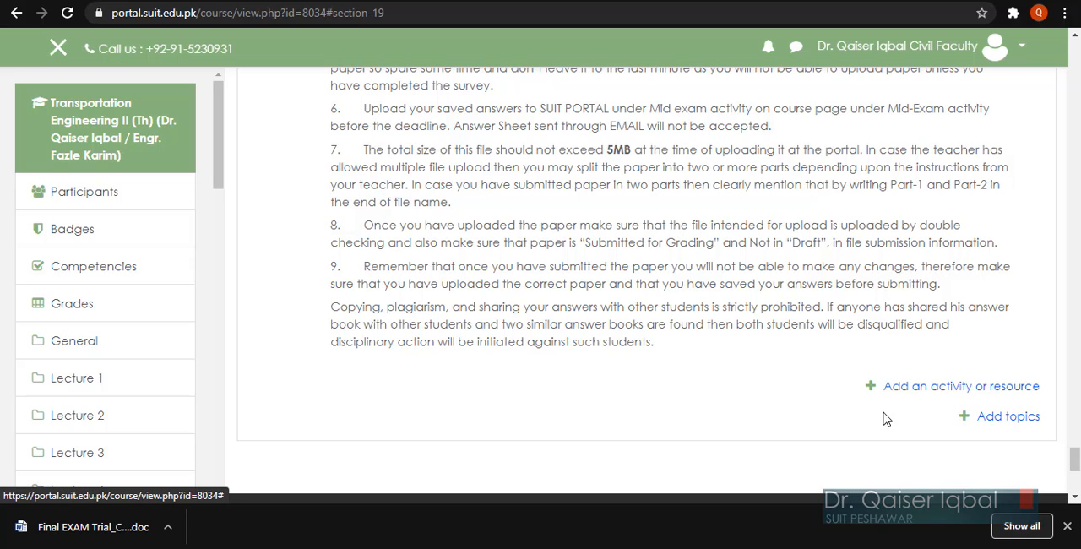
Step: Add an Assignment activity to the Final Exam section and dismiss the browser's download bar
left_click(935, 388)
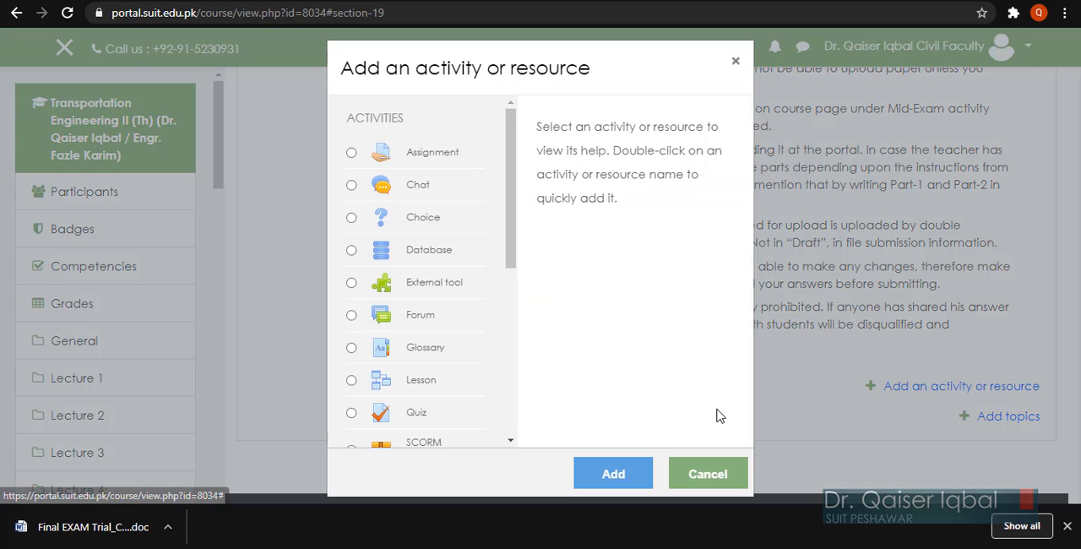
left_click(352, 154)
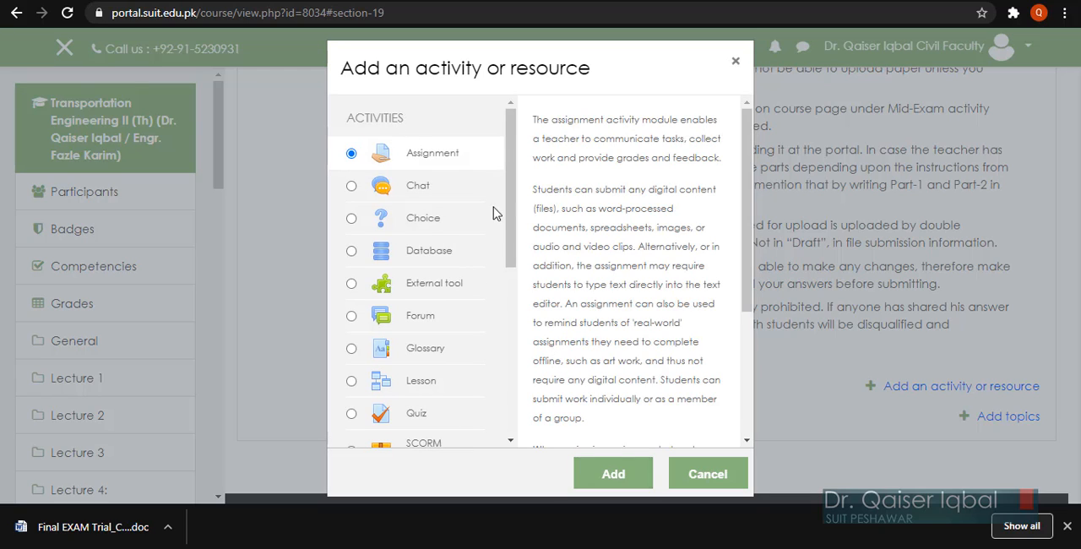
left_click_drag(510, 203, 513, 118)
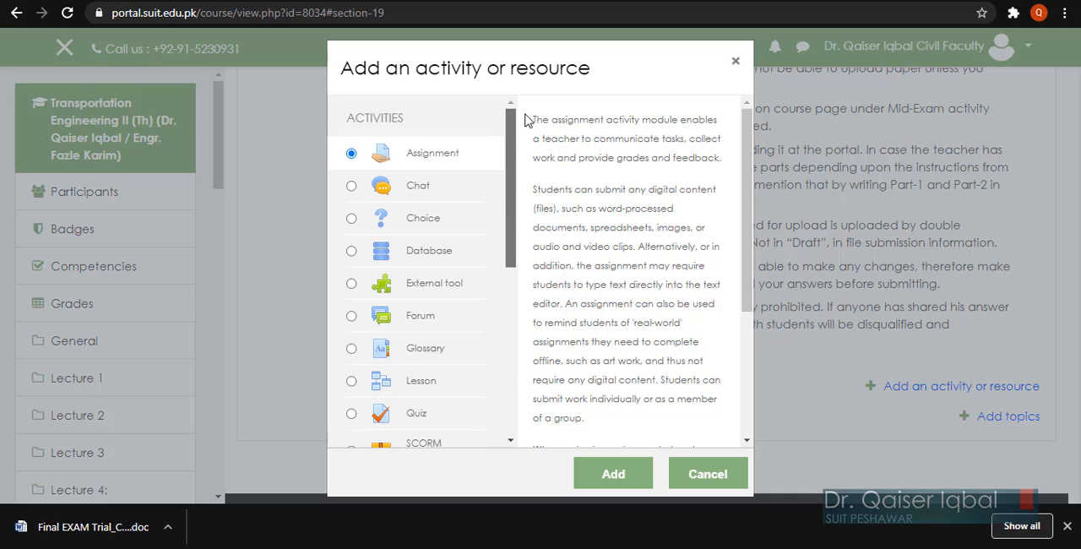
left_click(613, 477)
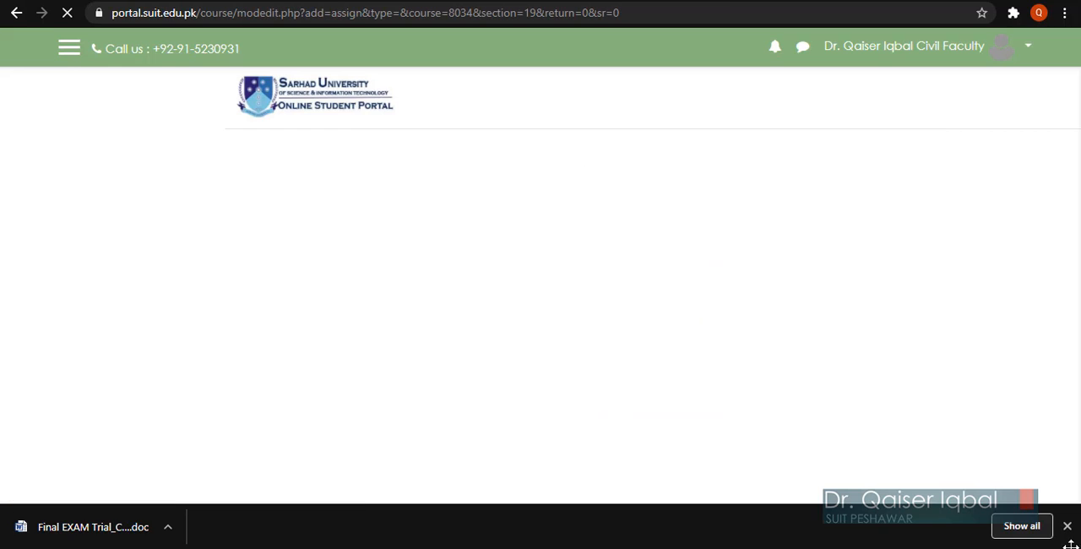
left_click(1066, 527)
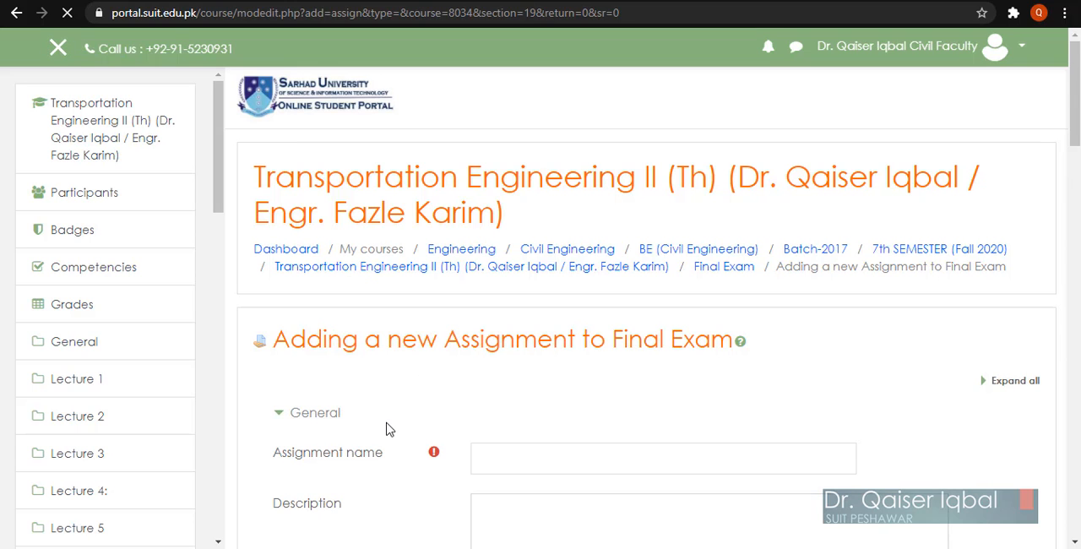
Step: Expand all sections of the assignment form and name the assignment "Final Exam - Paper submission and survey link"
scroll(386, 430, "down", 1)
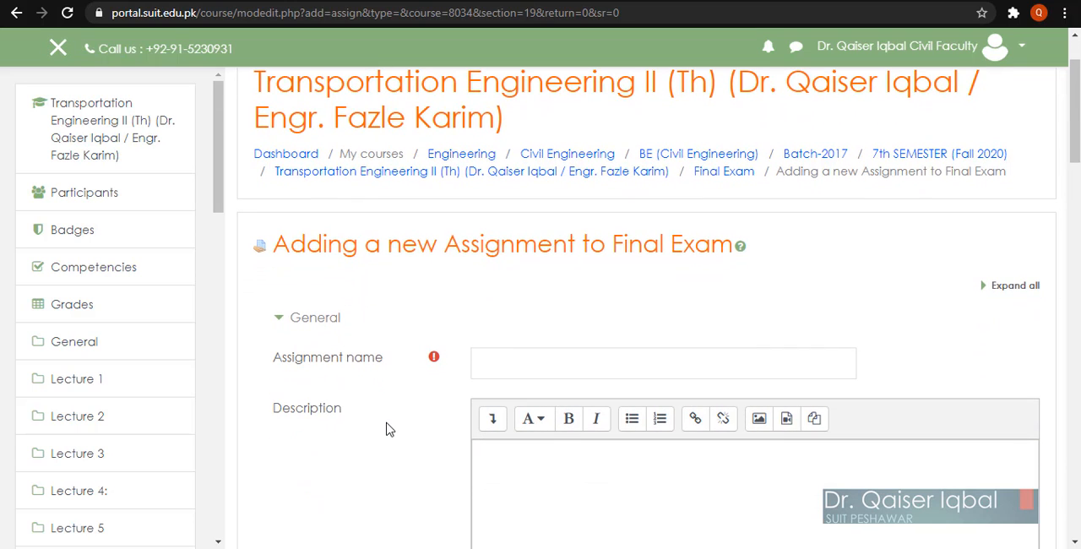
scroll(385, 430, "down", 1)
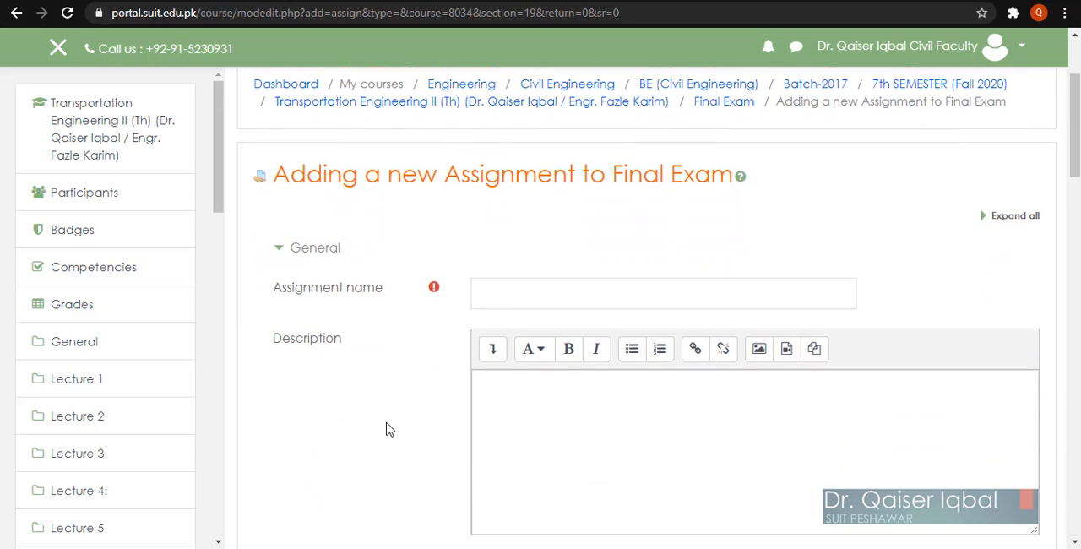
left_click(1016, 209)
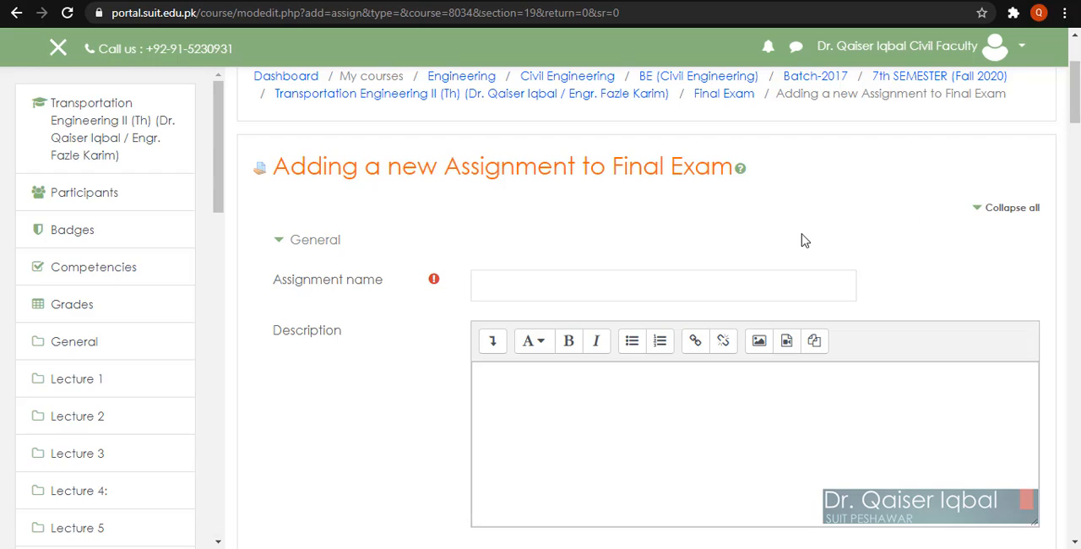
left_click(536, 289)
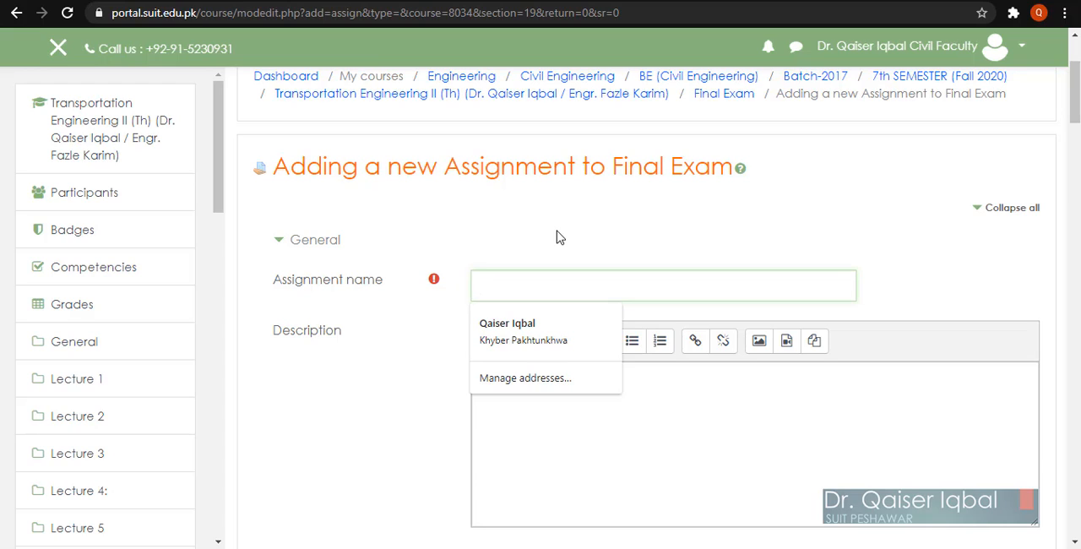
type("F")
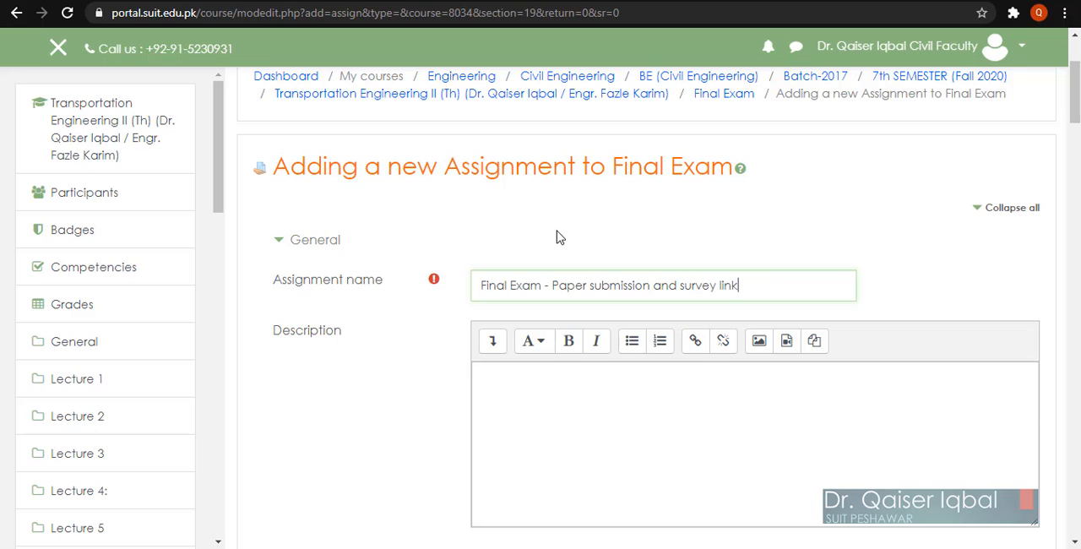
Step: Begin the assignment description with "Please submit your paper under this link and also complete the survey before you upload the paper"
scroll(374, 280, "down", 2)
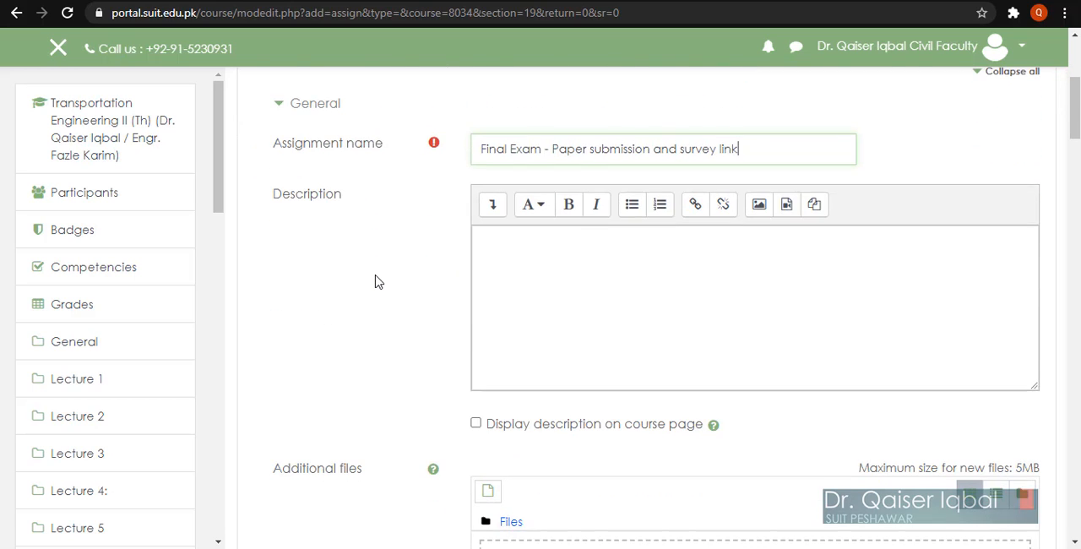
left_click(540, 264)
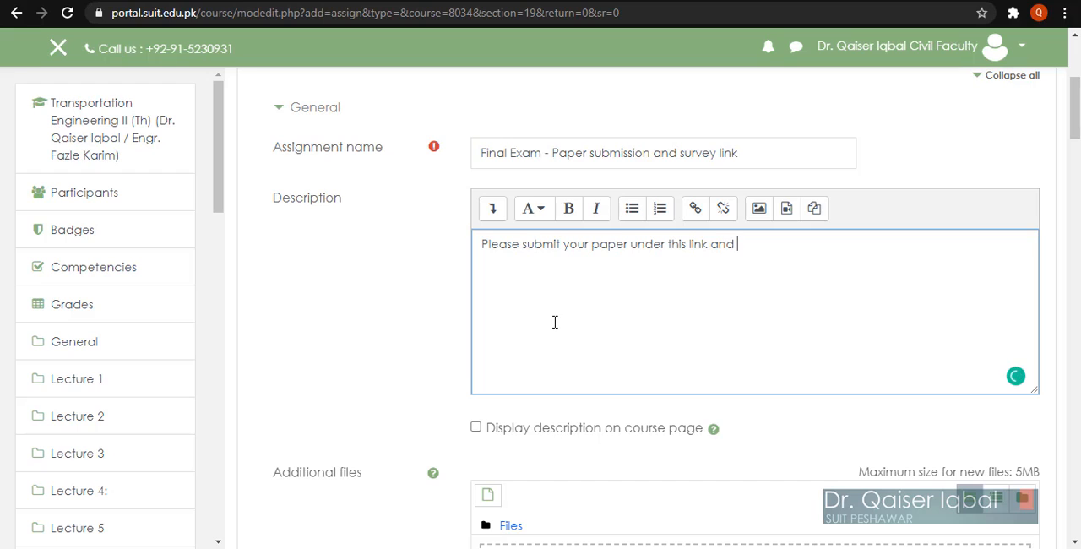
type("lso complete the survey")
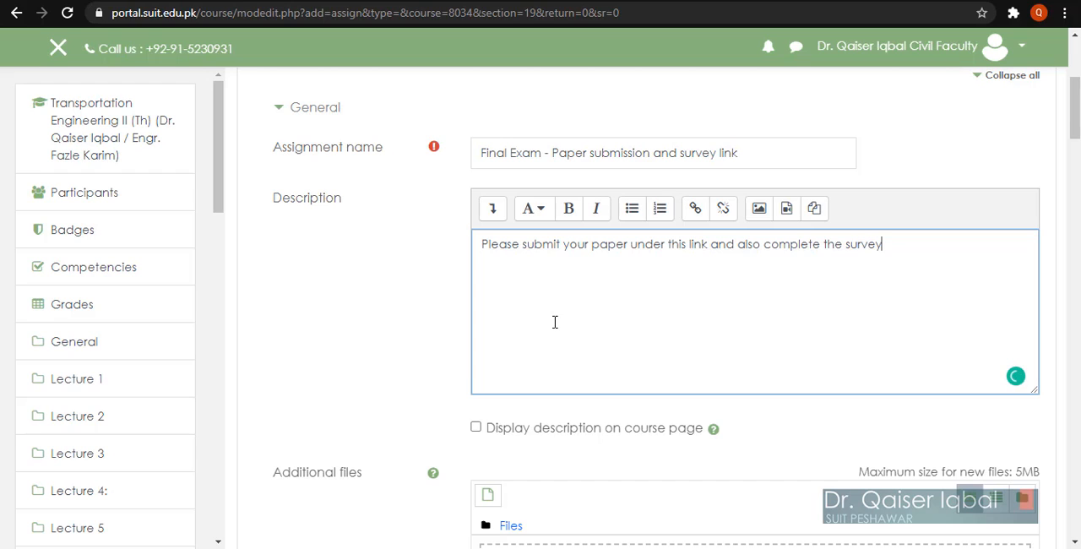
type(" before you up")
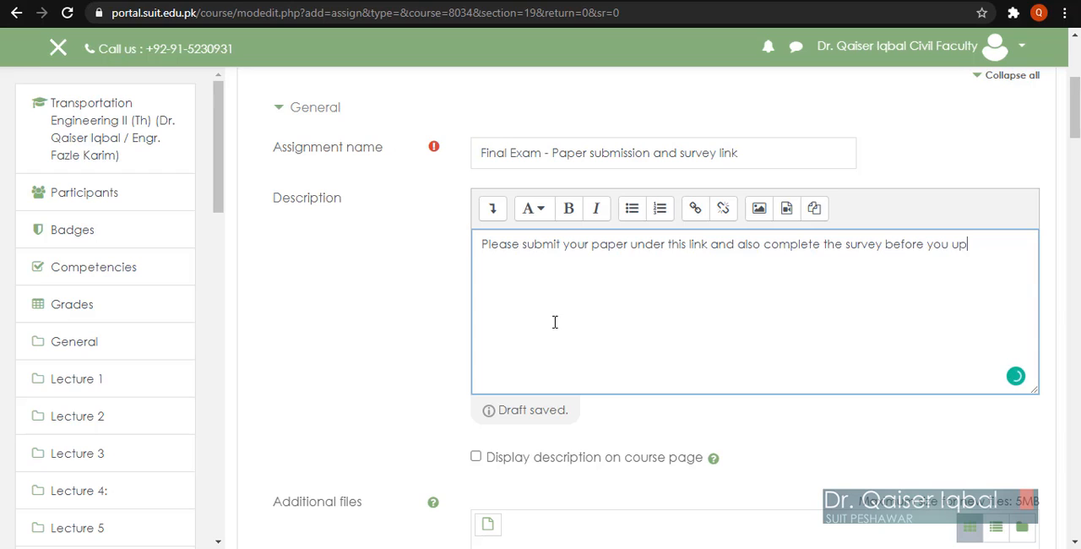
type("load the paper")
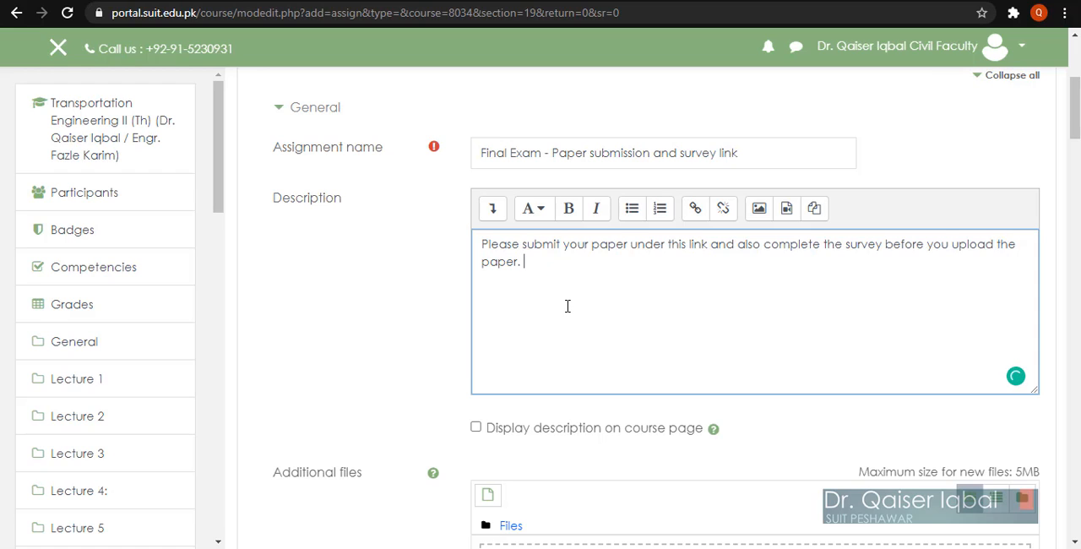
type(". You will not be able")
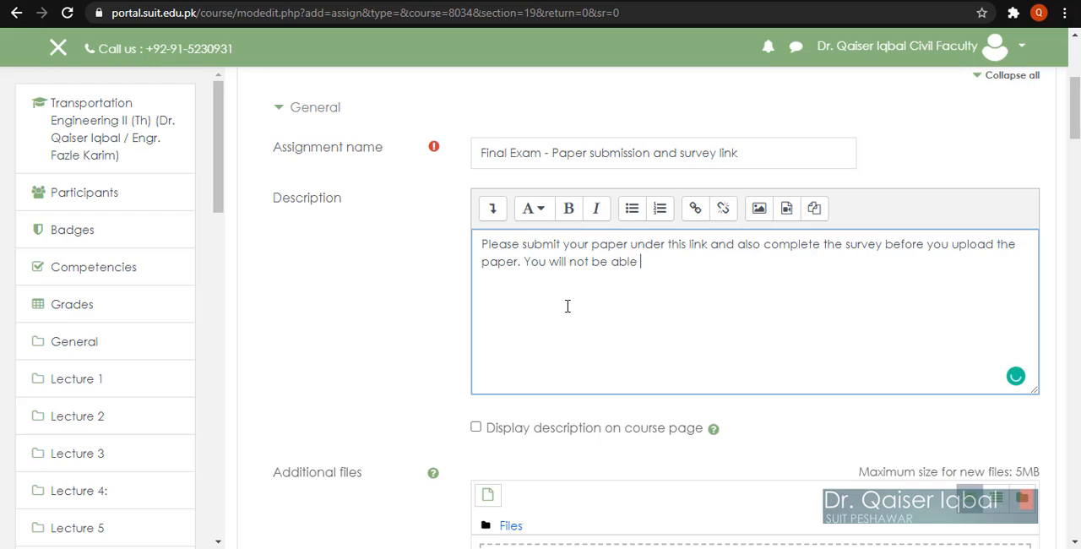
type(" to submit paper un")
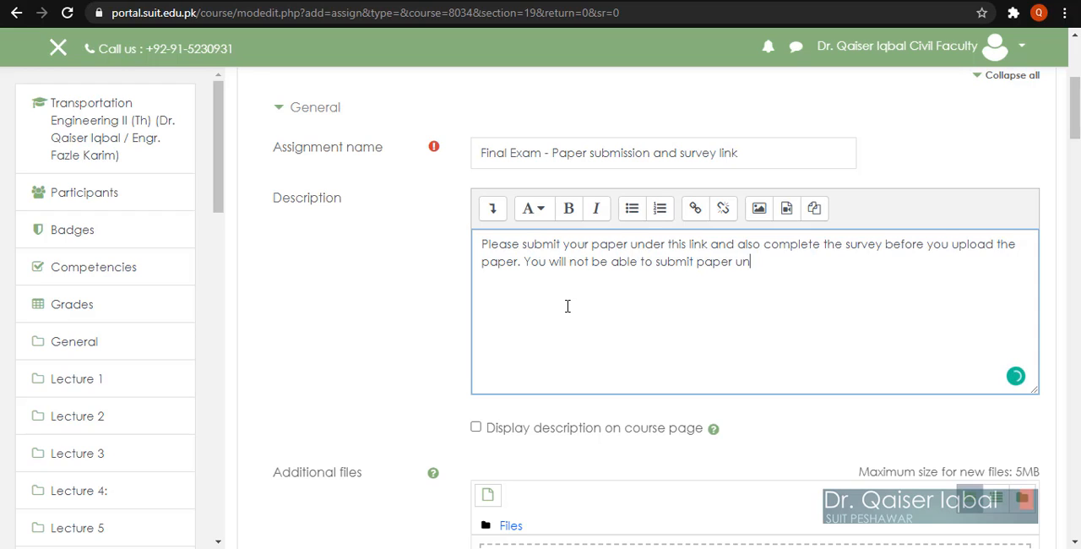
type("less you have comple")
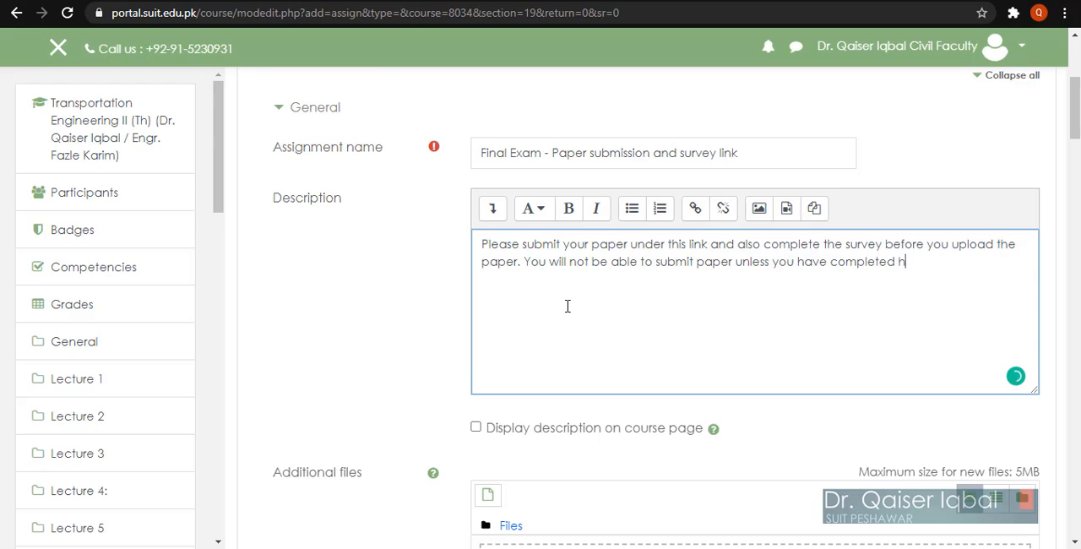
type("ted the survey.")
Step: Enable displaying the description on the course page and insert "the" before "paper" in the description's second sentence
left_click(476, 428)
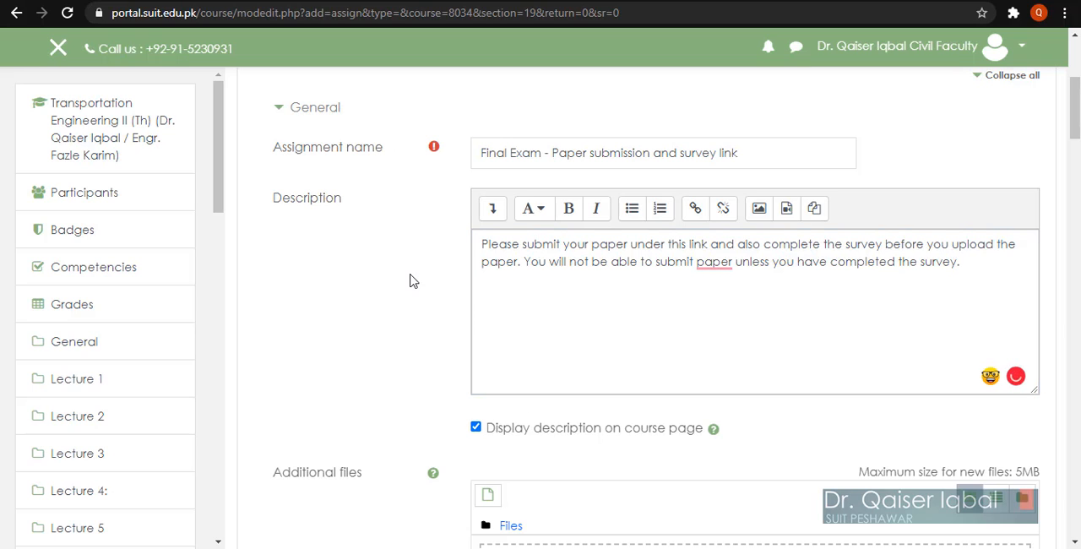
scroll(410, 283, "down", 1)
left_click(693, 215)
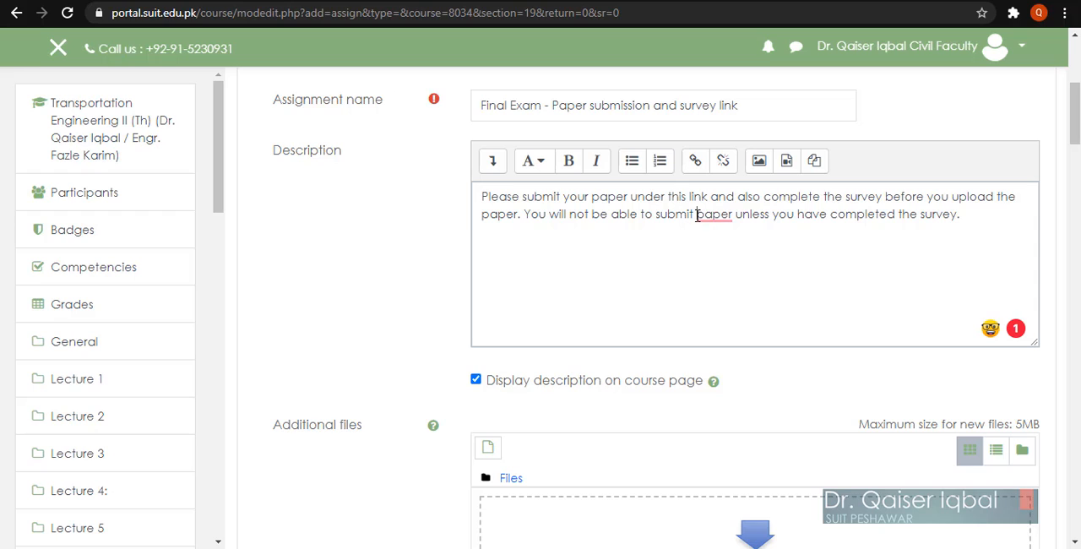
type("the")
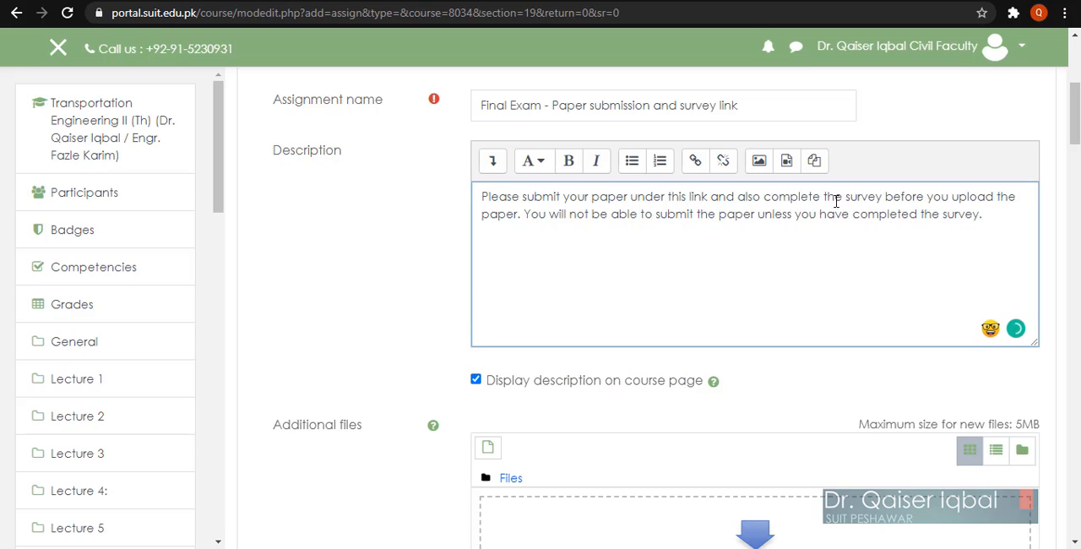
Step: Set the day of the assignment's due date to 25 in the availability settings
scroll(422, 346, "down", 1)
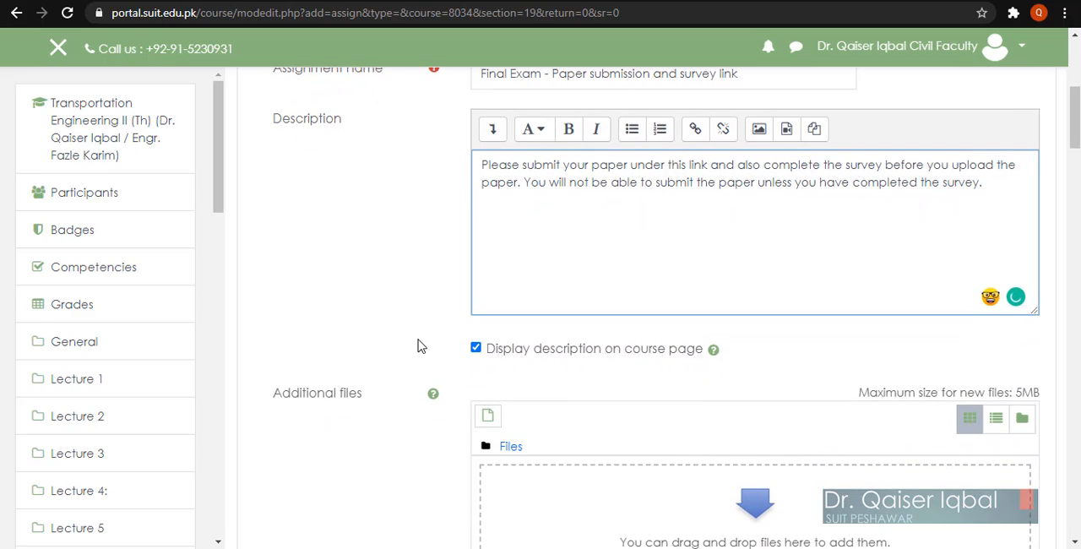
scroll(421, 346, "down", 1)
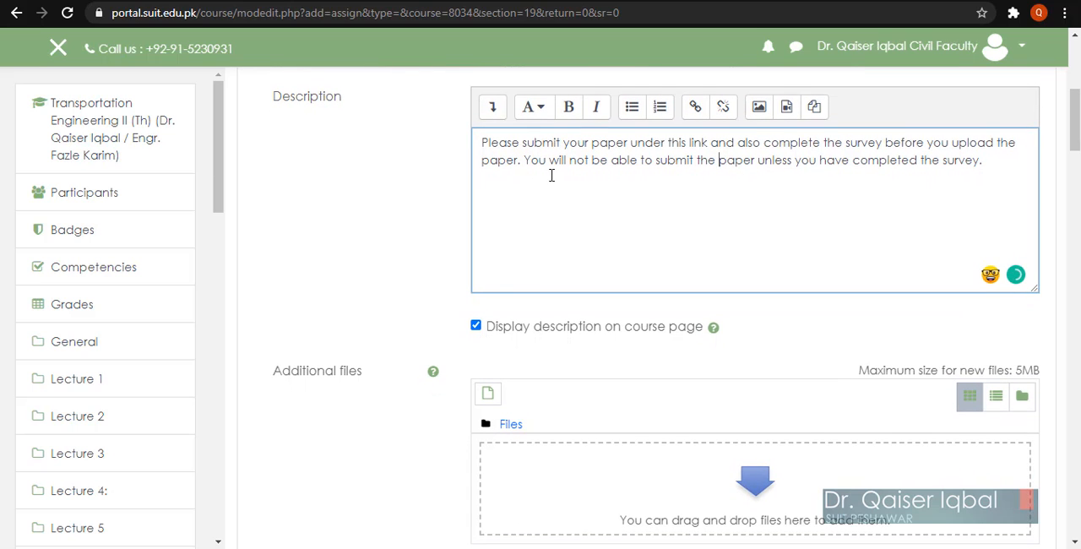
scroll(351, 265, "down", 1)
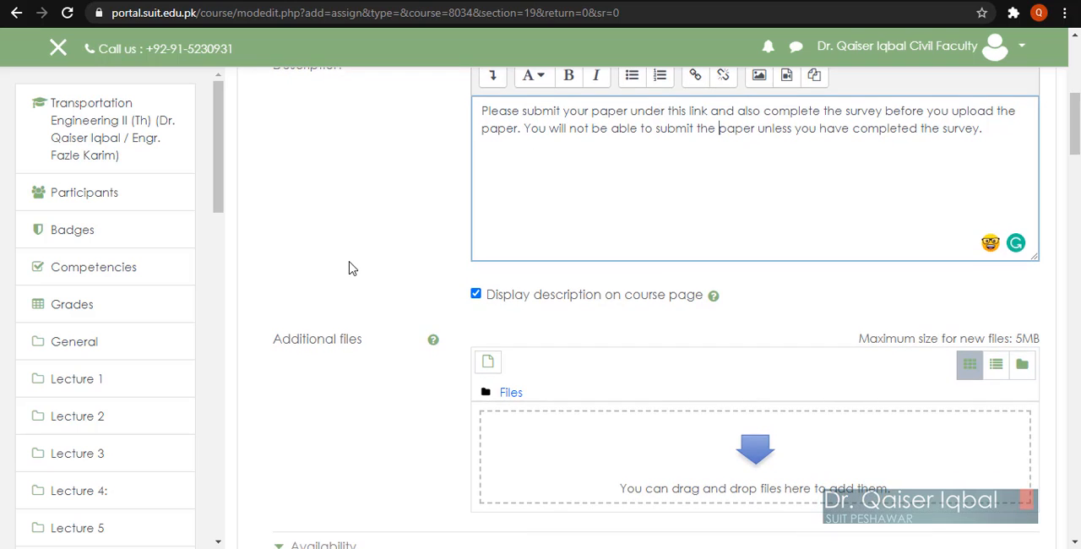
scroll(352, 266, "down", 3)
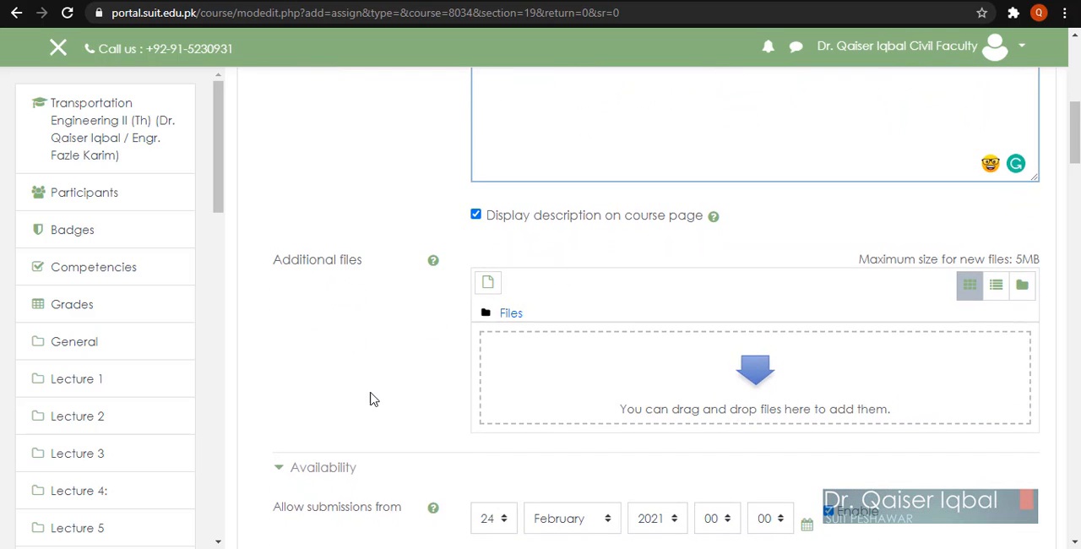
scroll(370, 397, "down", 3)
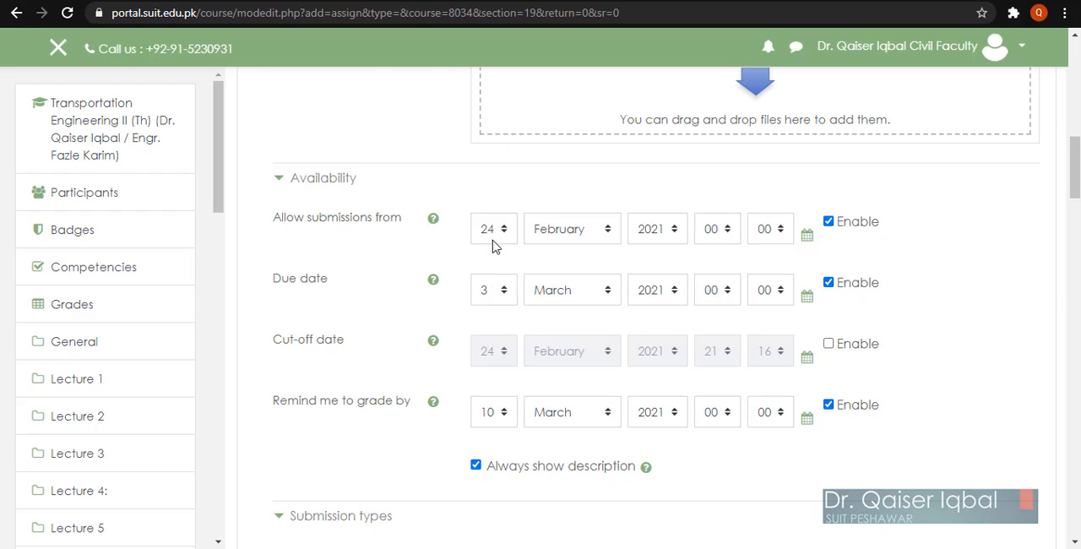
left_click(493, 292)
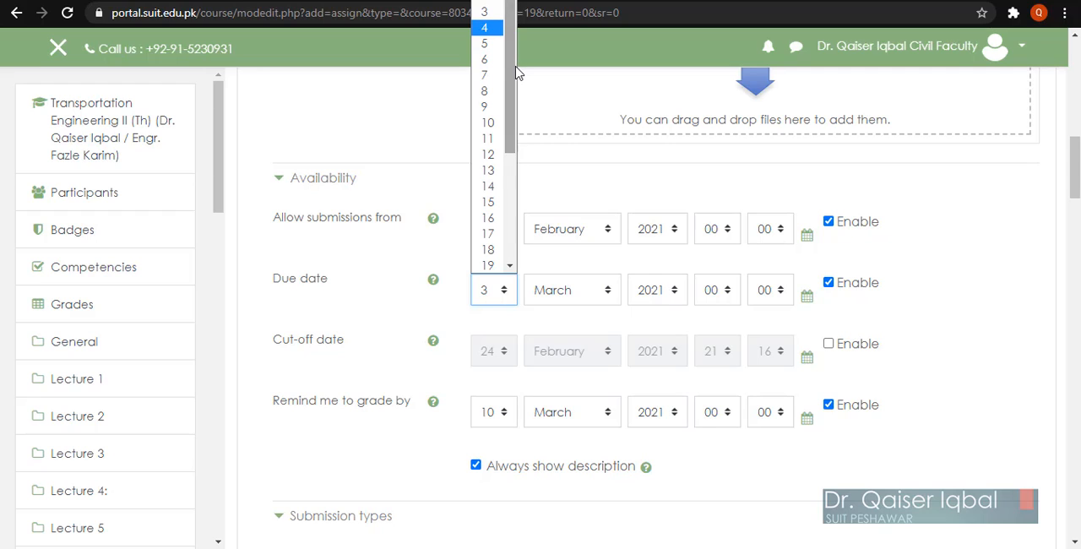
left_click_drag(518, 73, 518, 180)
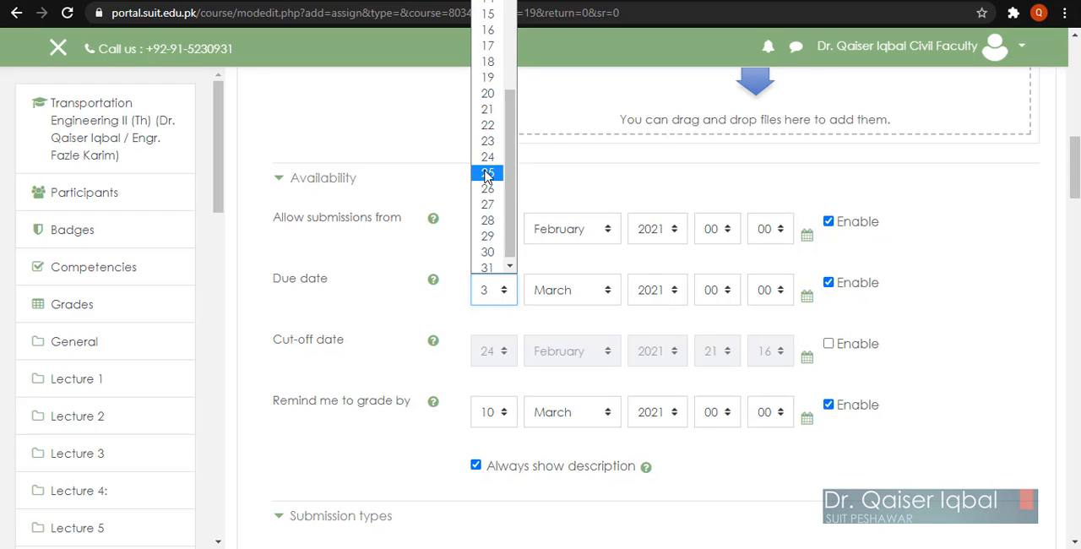
left_click(487, 173)
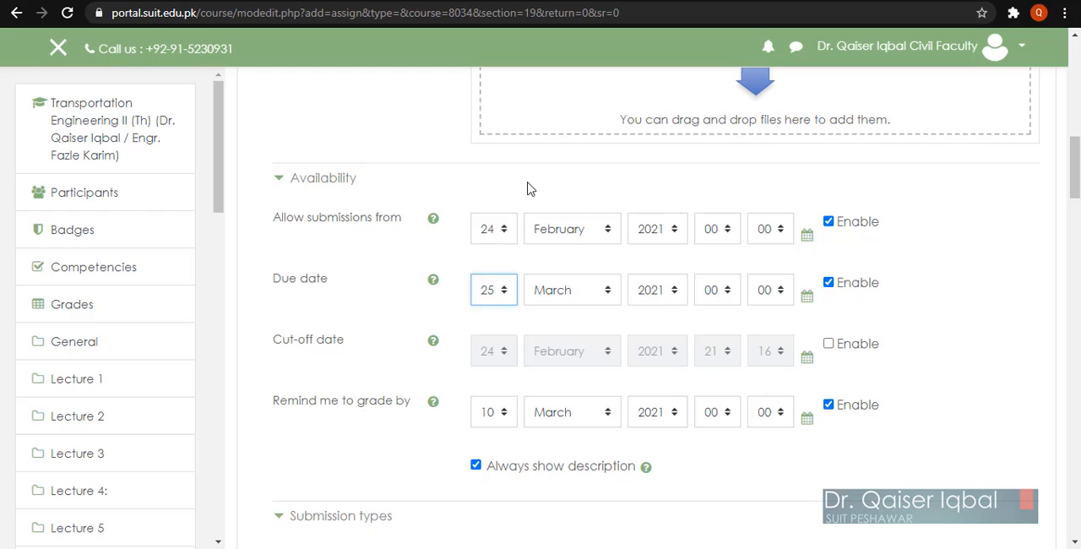
Step: Set the hour to 09 for both the start of submissions and the due date
left_click(718, 233)
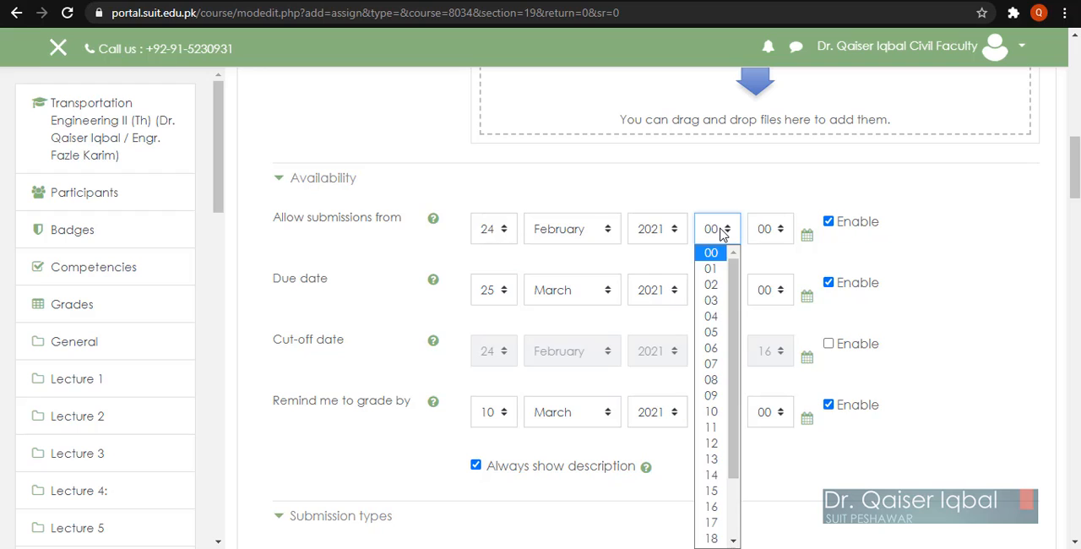
left_click(716, 395)
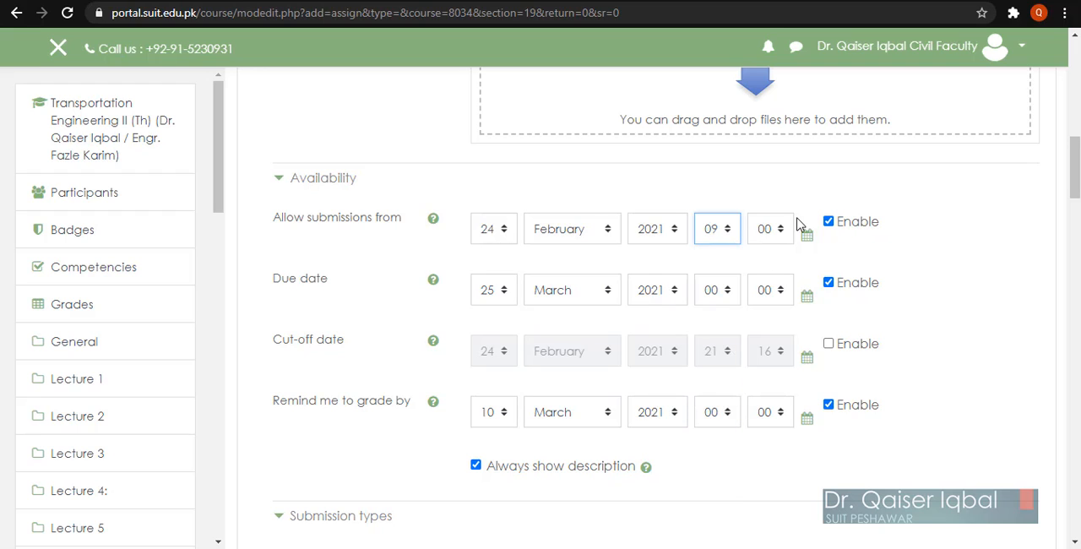
left_click(712, 292)
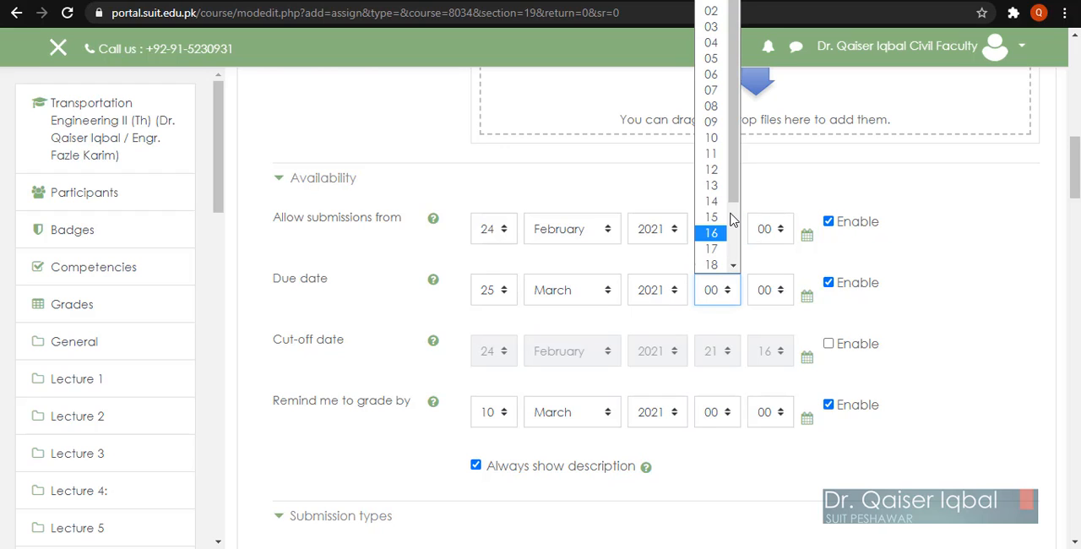
left_click(714, 123)
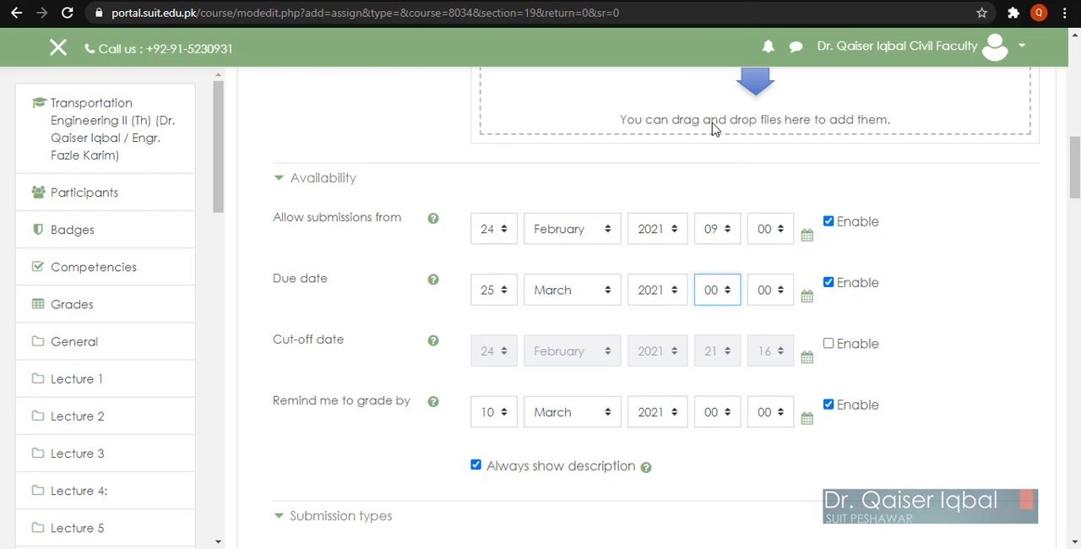
left_click(985, 384)
Step: Limit the maximum number of uploaded files to 3 in the submission types
scroll(986, 386, "down", 1)
scroll(987, 386, "down", 2)
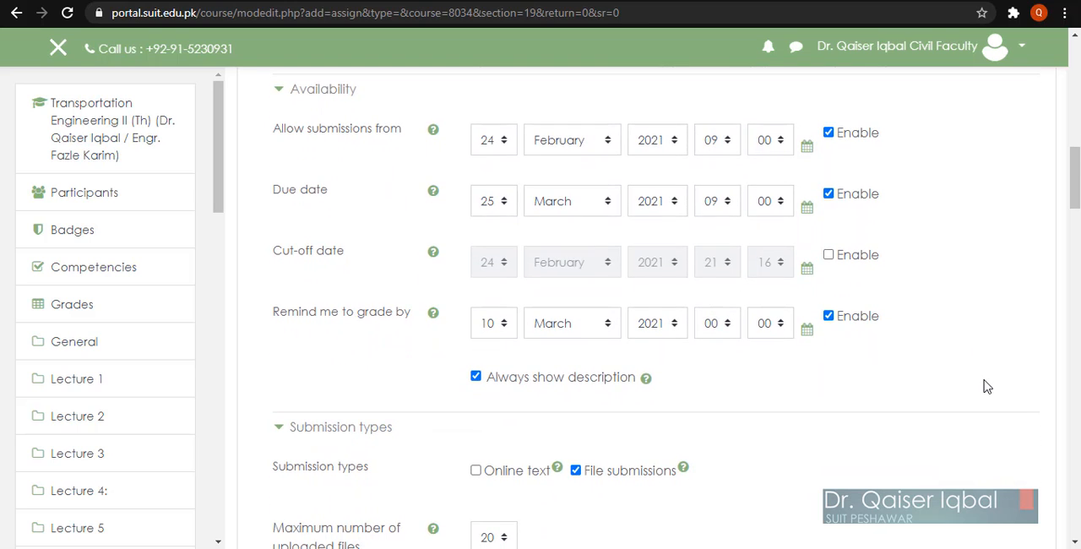
scroll(987, 386, "down", 4)
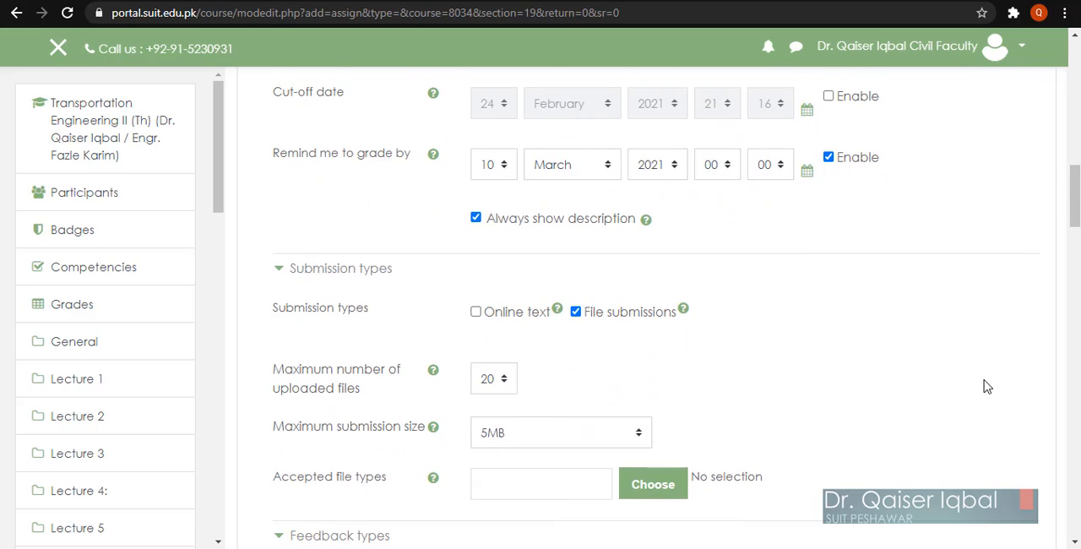
scroll(986, 386, "down", 6)
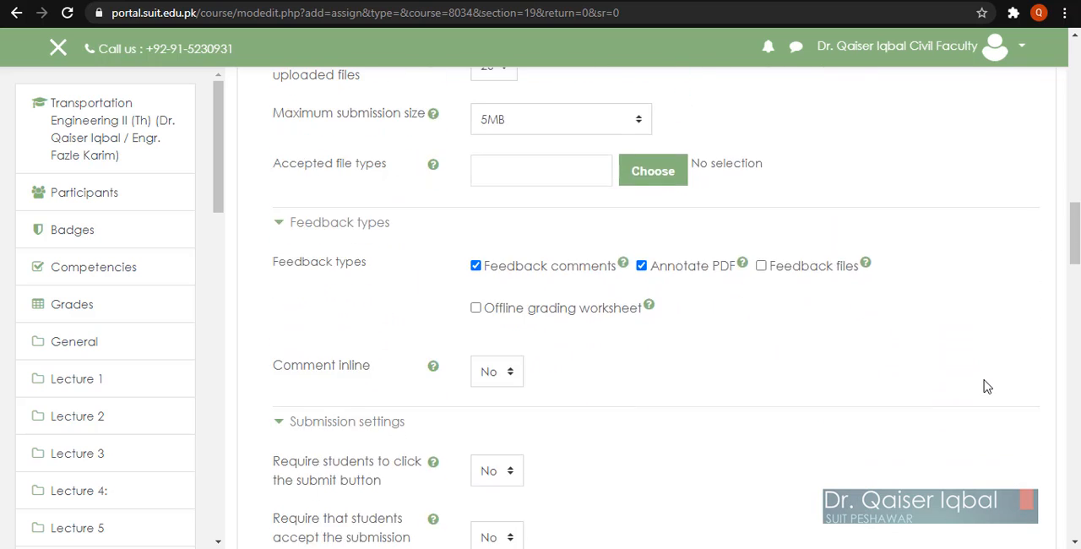
scroll(920, 384, "up", 2)
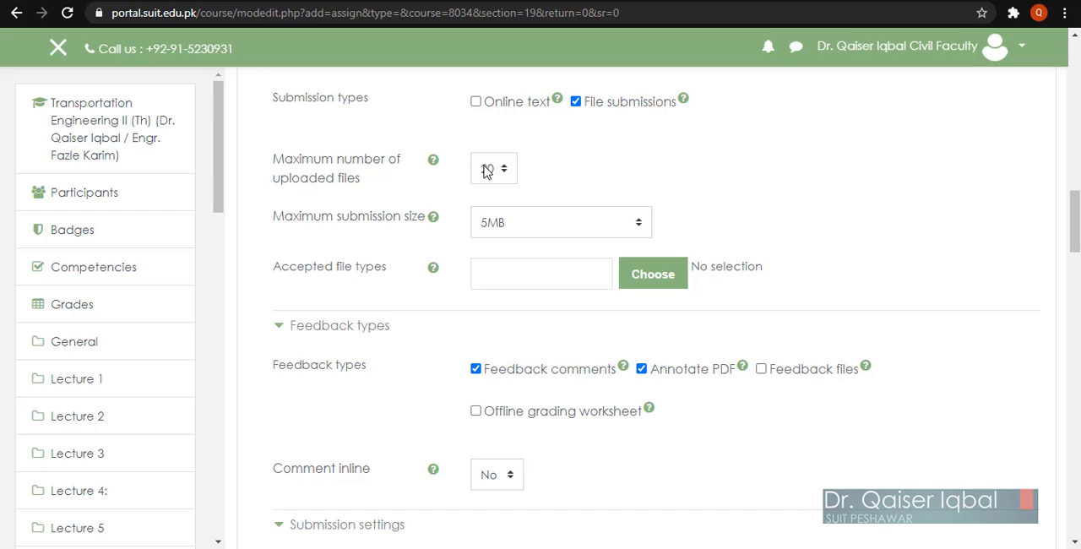
left_click(487, 171)
left_click(487, 221)
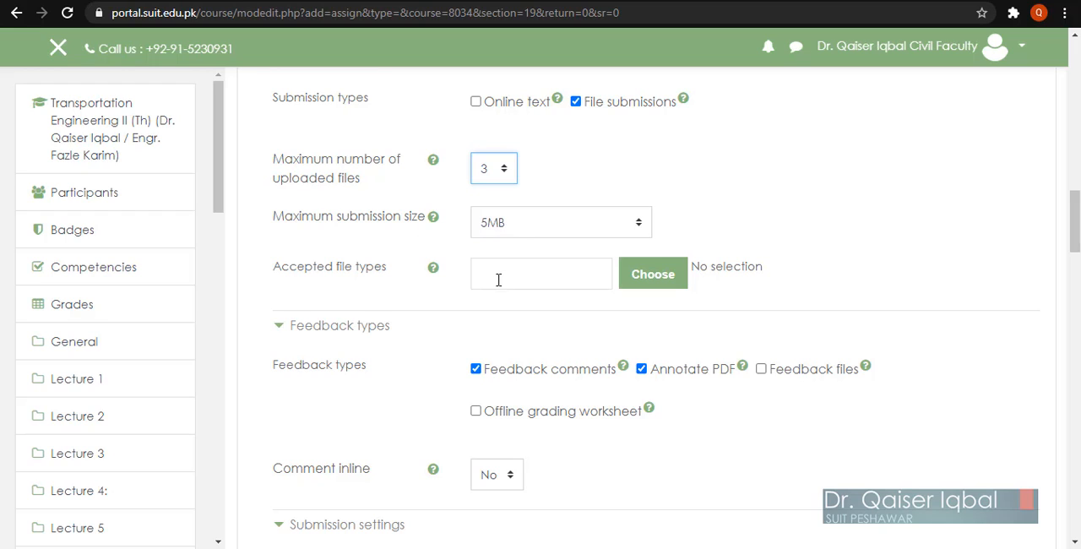
Step: Allow all file types as accepted file types for the submission and save that selection
left_click(654, 283)
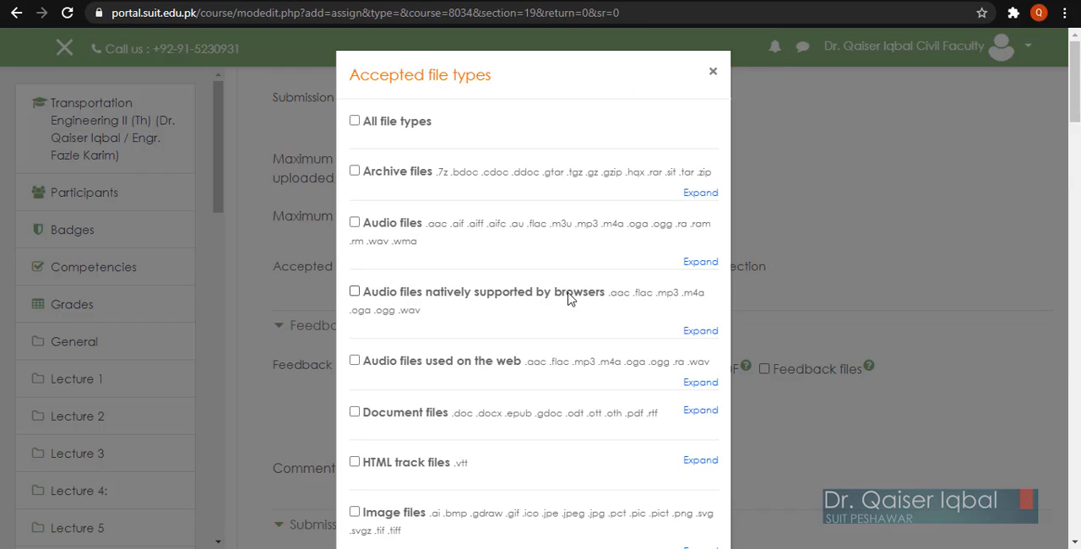
left_click(355, 122)
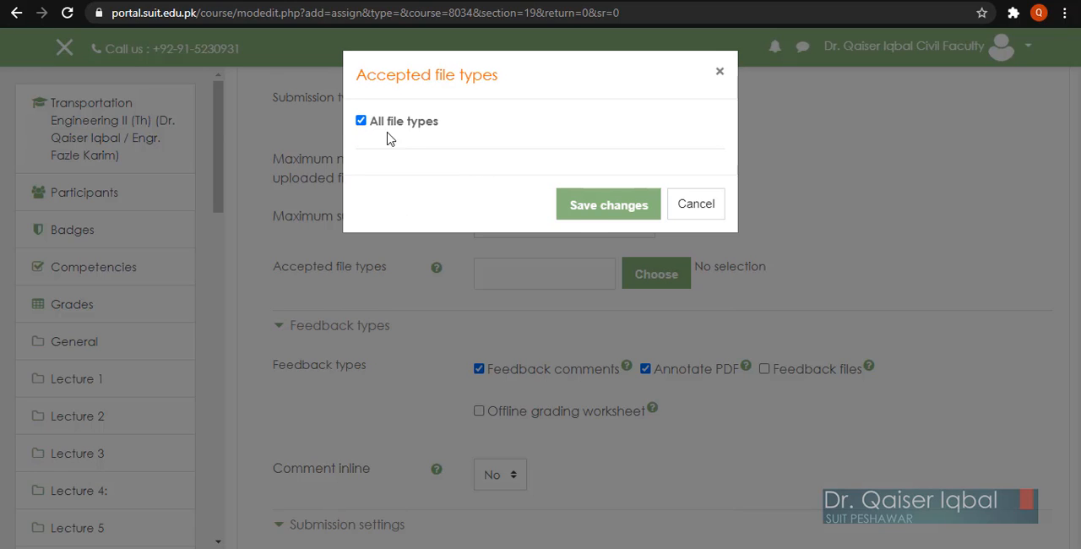
left_click(586, 209)
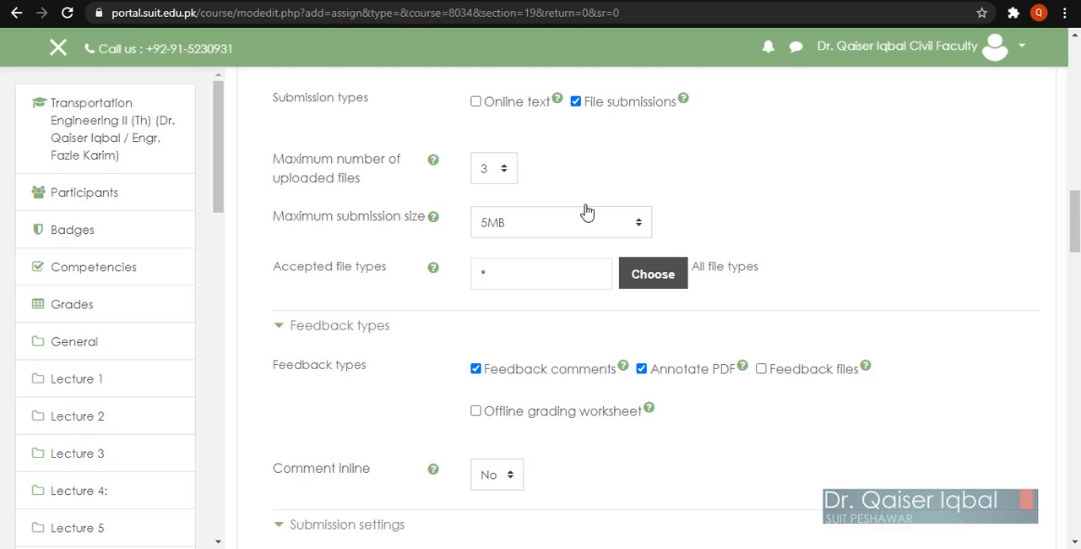
Step: Set both the submit button requirement and the submission statement acceptance requirement for students to Yes
scroll(934, 402, "down", 3)
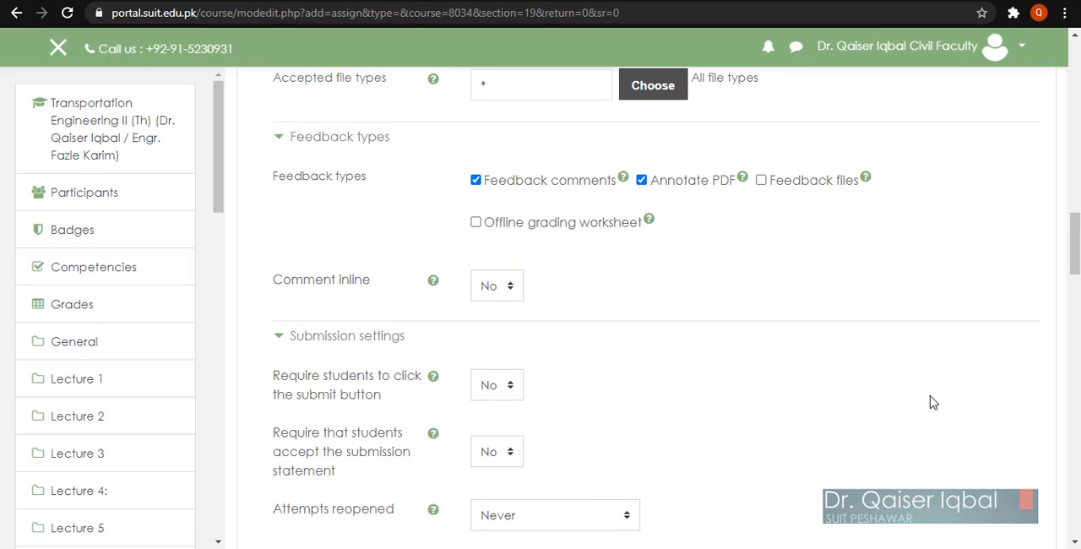
scroll(934, 402, "up", 1)
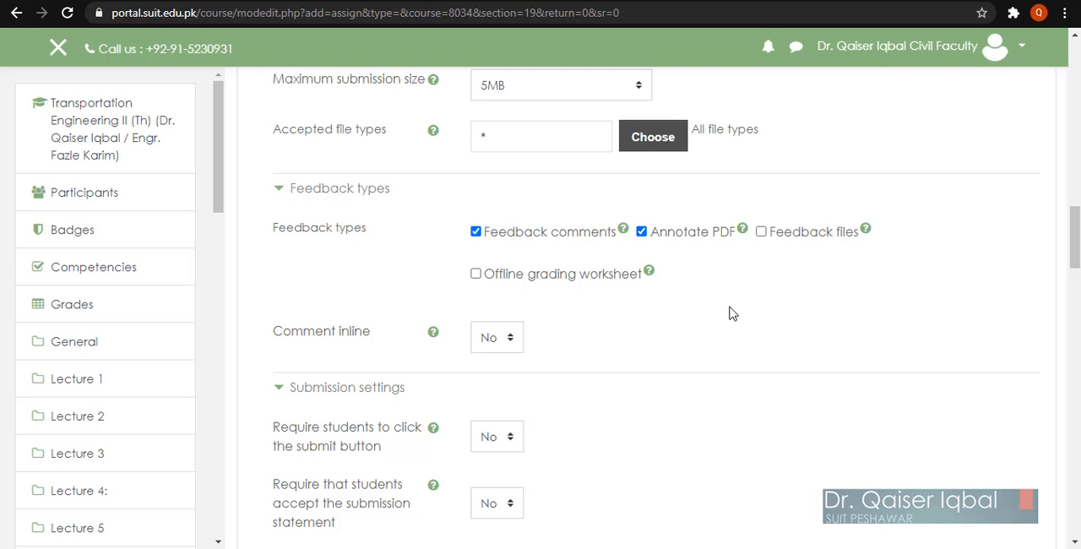
scroll(826, 424, "down", 3)
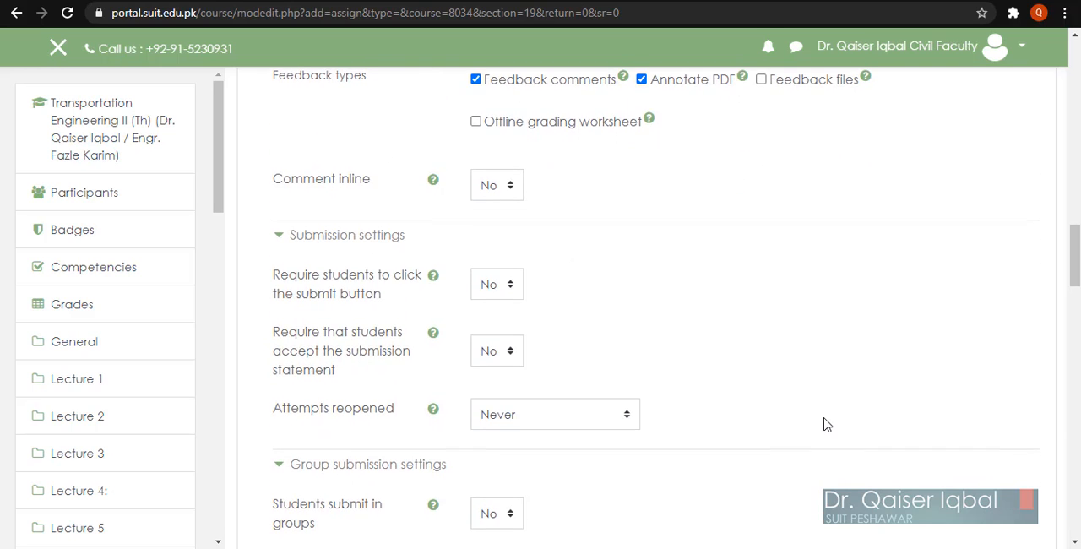
scroll(826, 424, "down", 2)
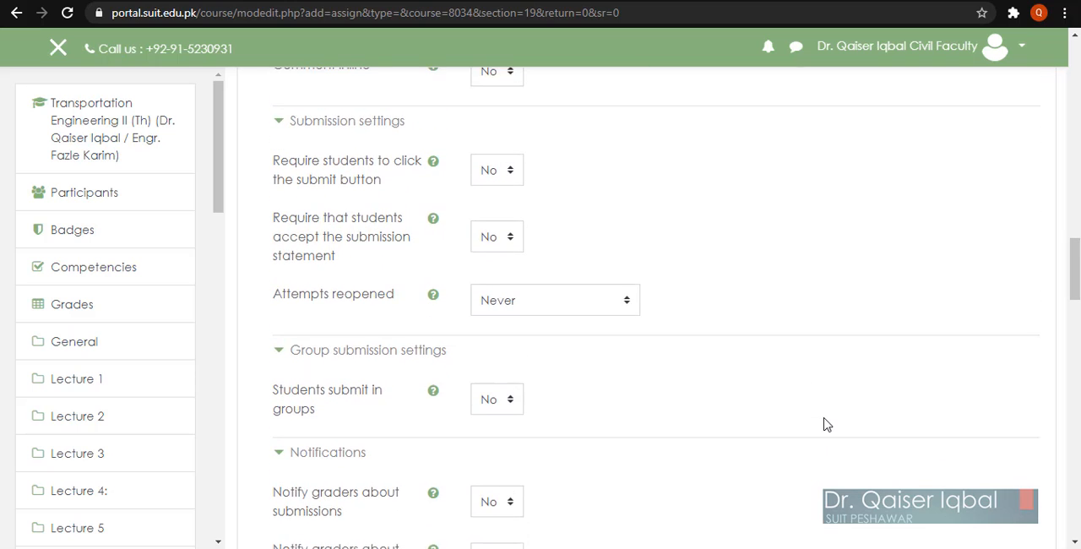
left_click(488, 176)
left_click(494, 212)
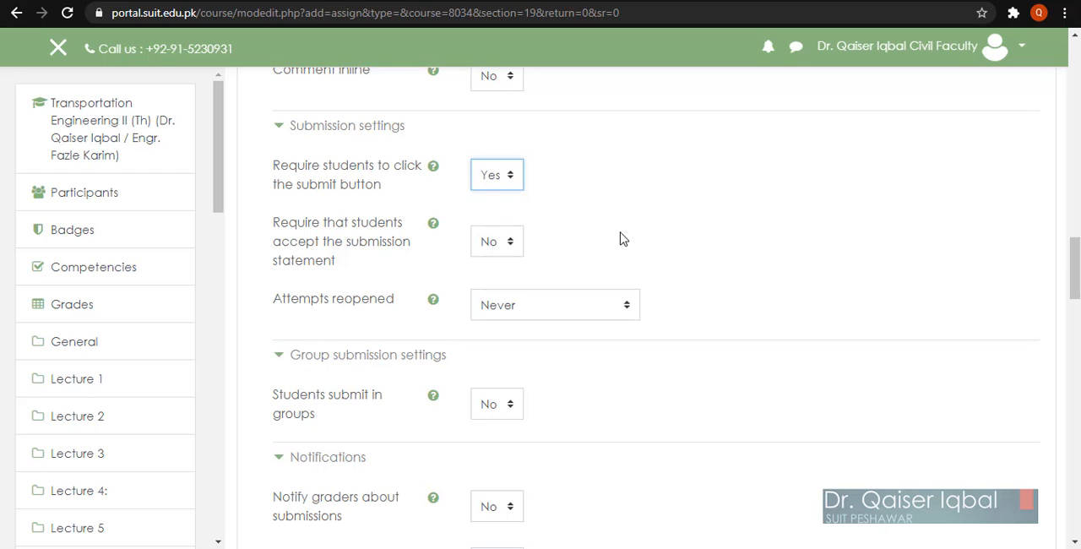
scroll(738, 279, "down", 1)
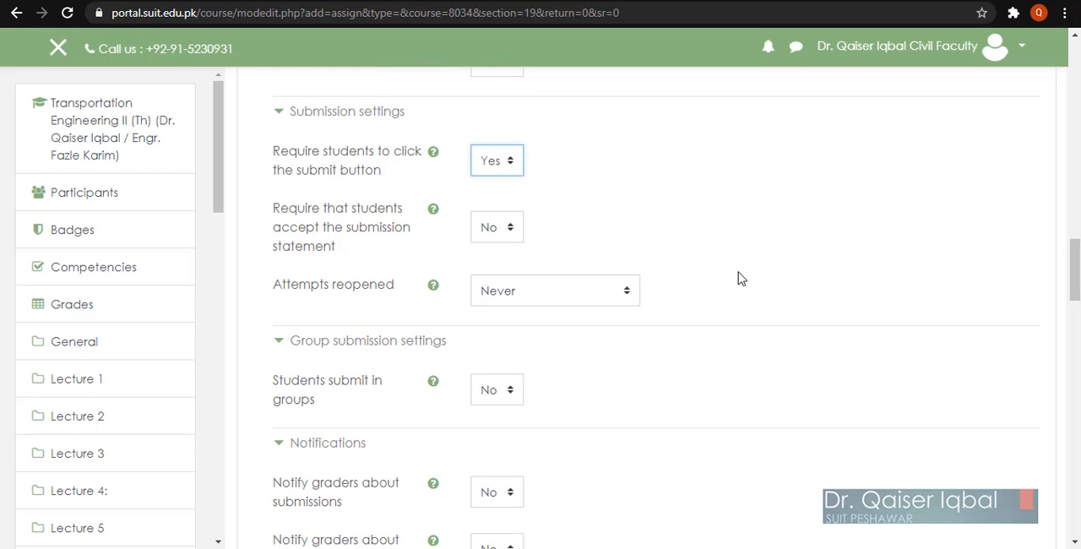
left_click(489, 222)
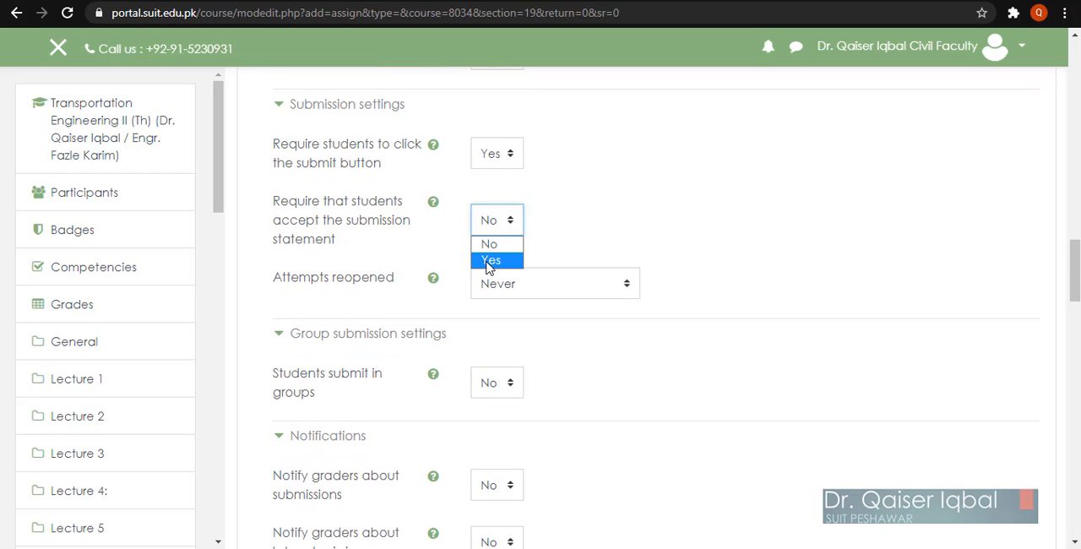
left_click(492, 259)
scroll(757, 307, "down", 1)
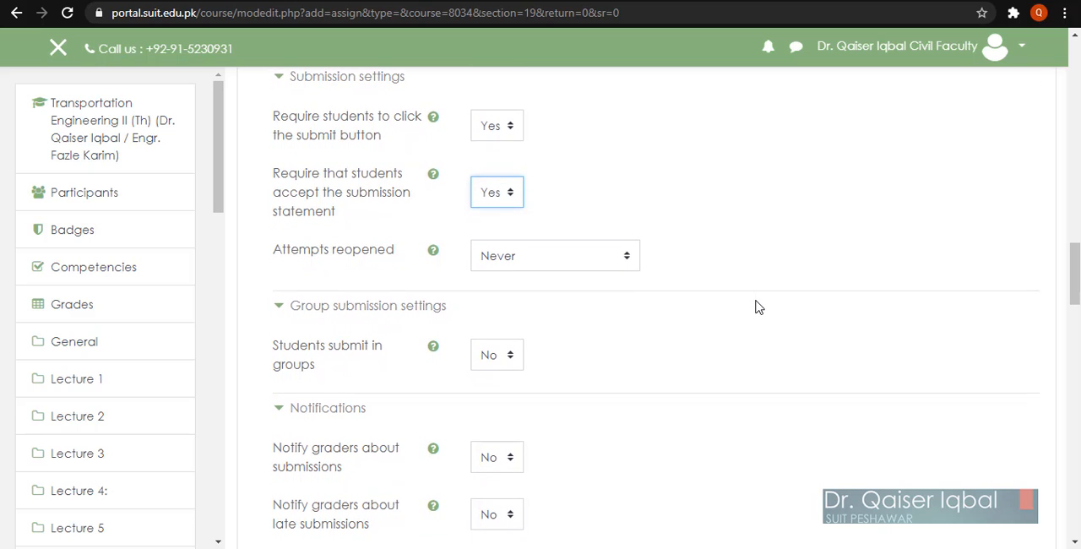
Step: Set the assignment's attempts to be reopened manually, with a maximum of 1 attempt
left_click(530, 253)
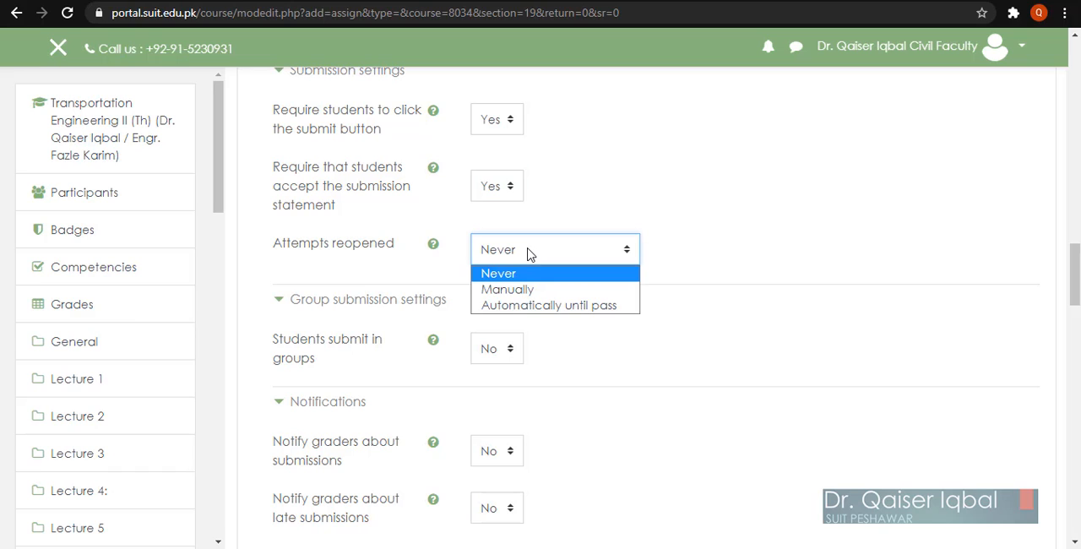
left_click(521, 289)
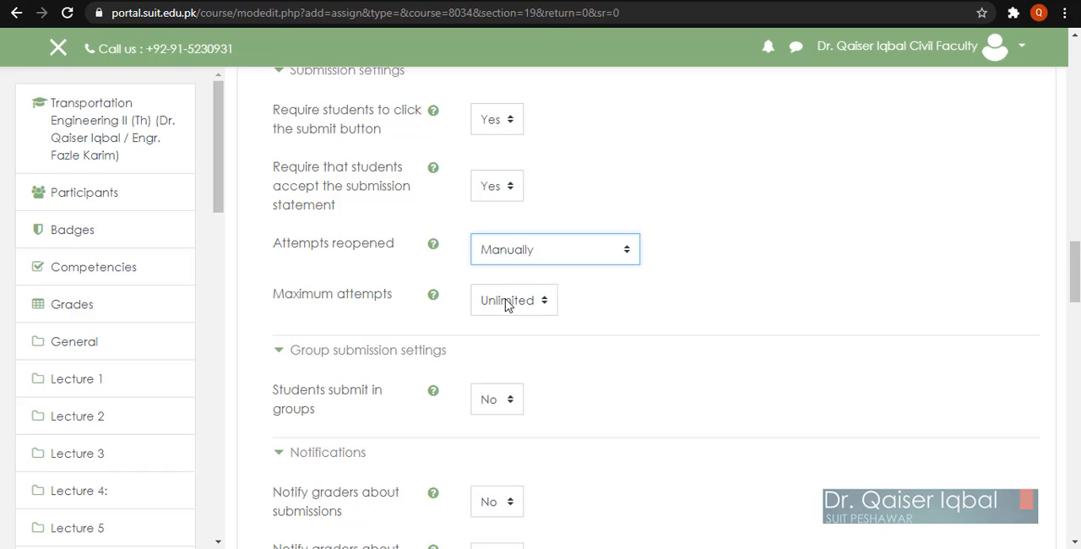
left_click(508, 303)
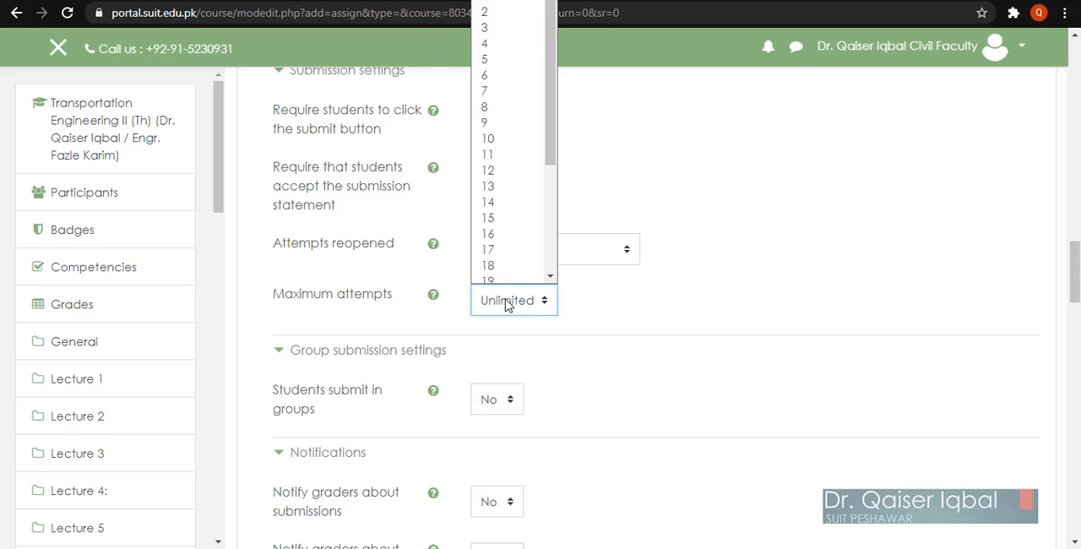
left_click(487, 7)
left_click(762, 413)
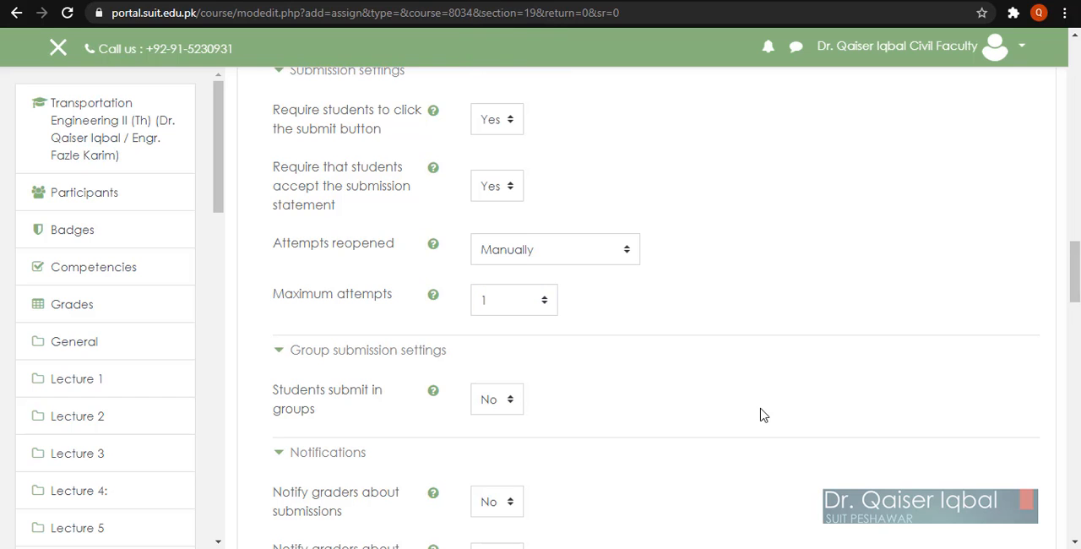
Step: Set the assignment's maximum grade to 50 points and keep the grade category as Uncategorised
scroll(762, 414, "down", 1)
scroll(763, 414, "down", 2)
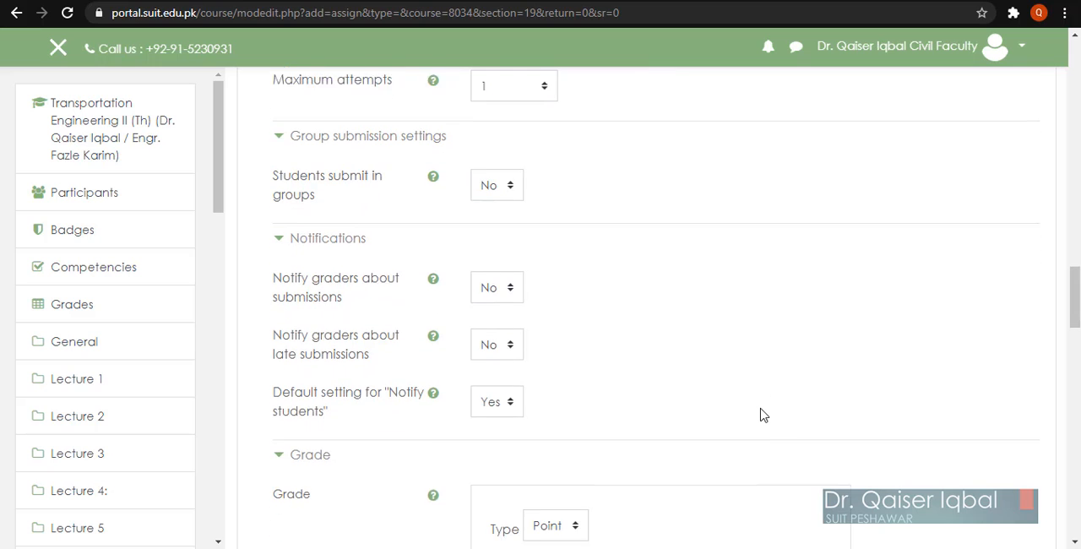
scroll(763, 414, "down", 2)
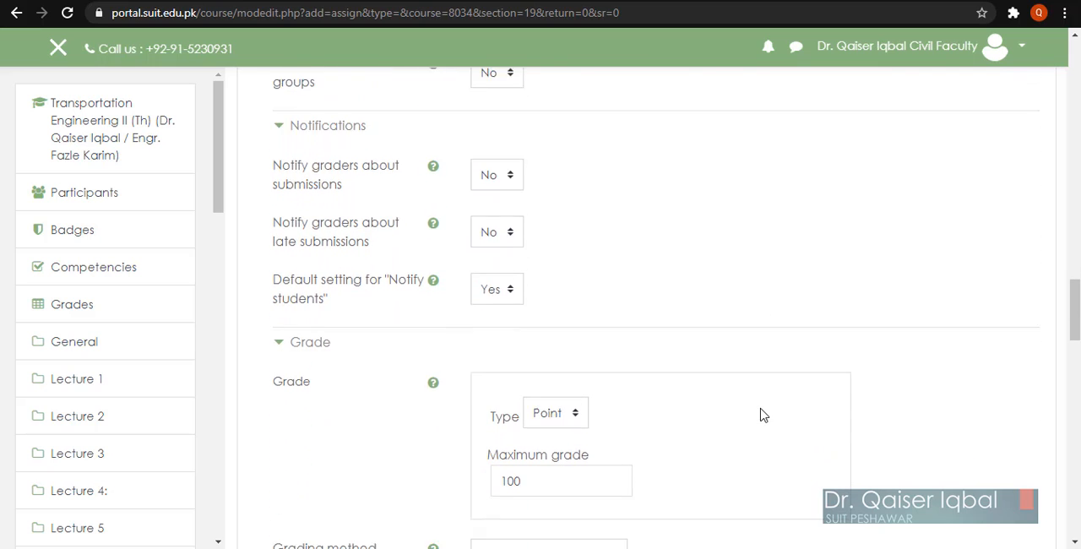
scroll(763, 414, "down", 2)
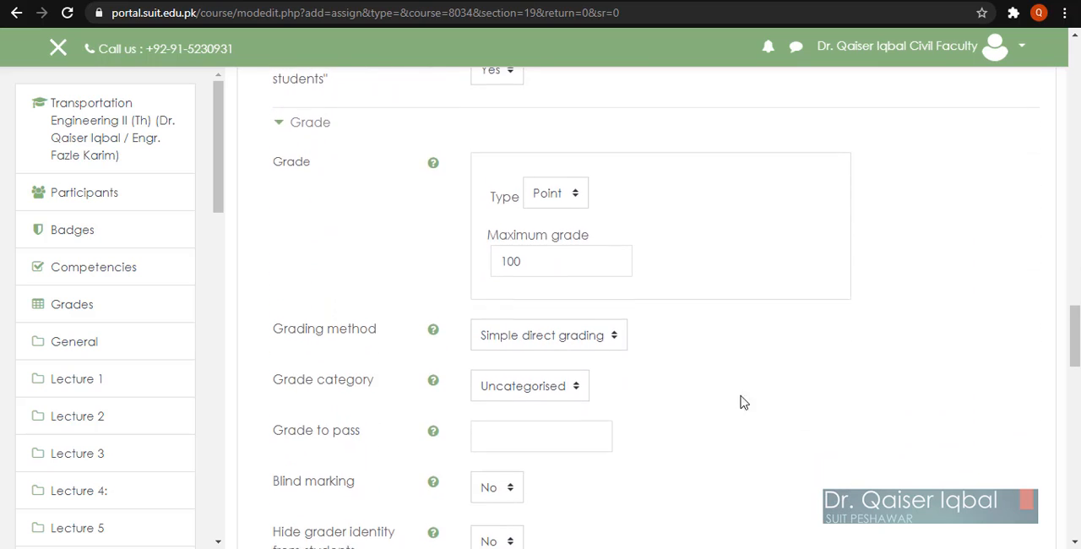
left_click_drag(533, 262, 472, 267)
type("5")
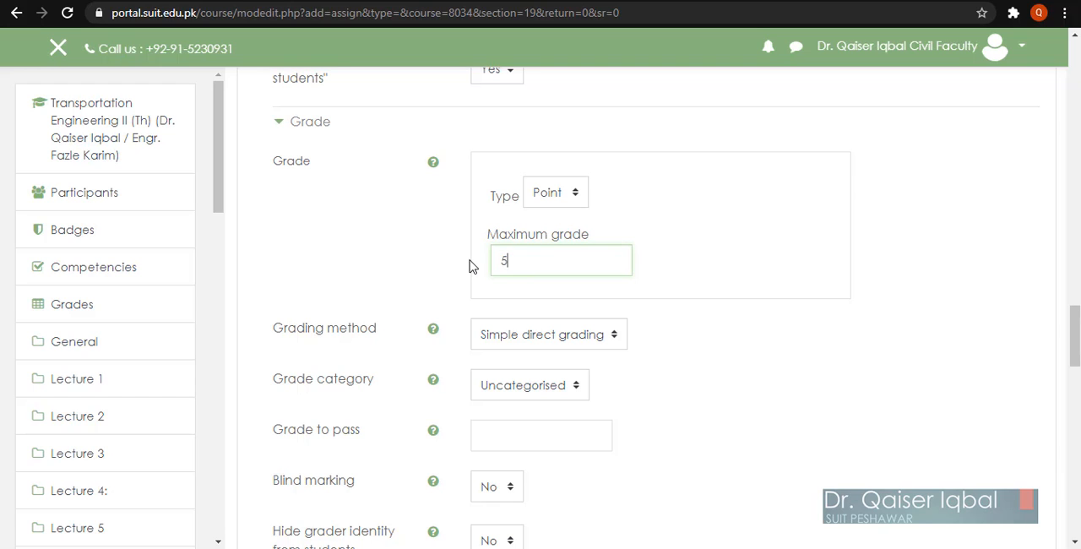
type("0")
left_click(844, 386)
scroll(845, 386, "down", 1)
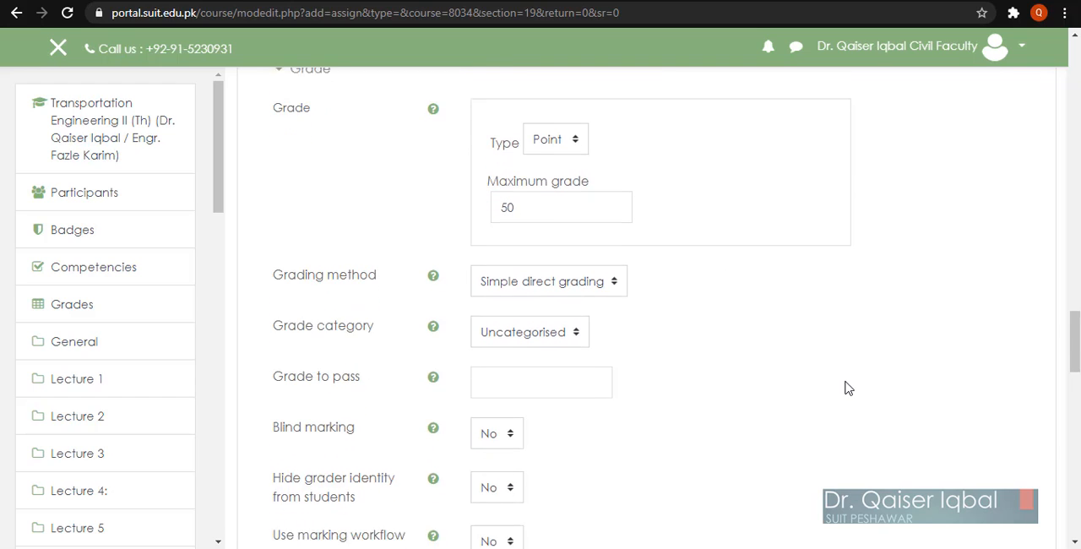
left_click(533, 308)
left_click(532, 308)
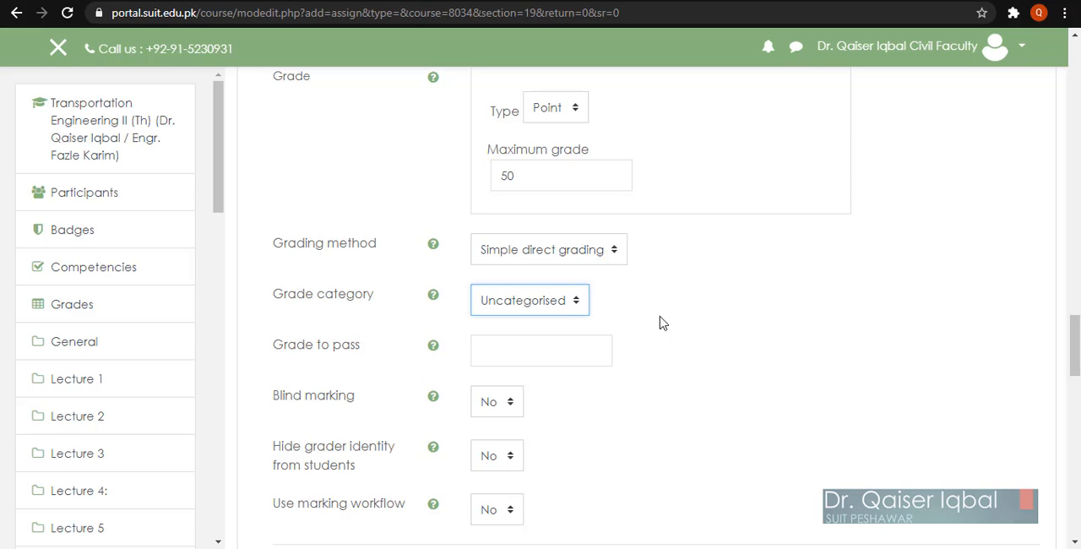
Step: Add an activity completion restriction to the assignment's access restrictions
scroll(689, 328, "down", 2)
scroll(689, 328, "down", 3)
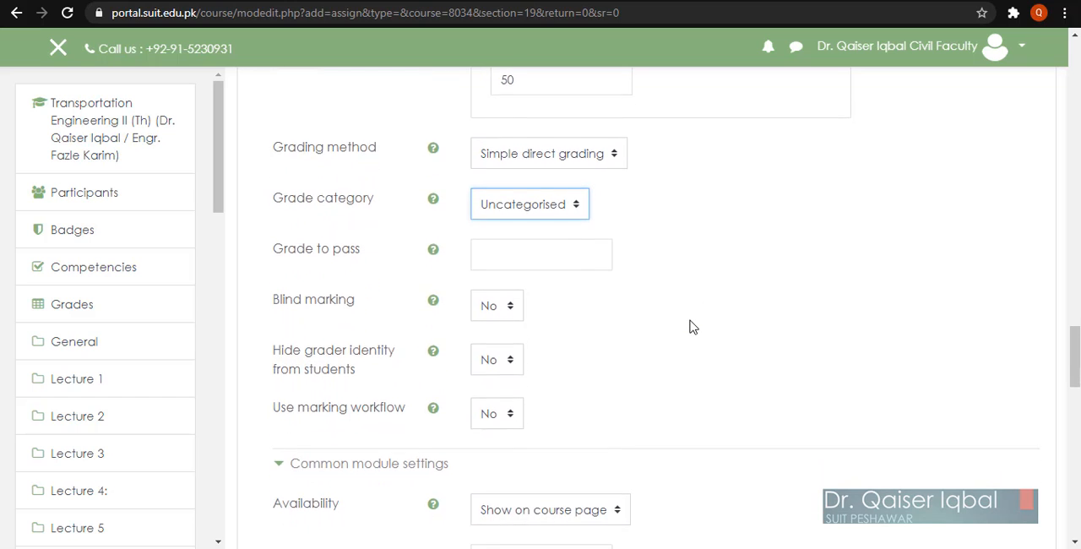
scroll(689, 327, "down", 3)
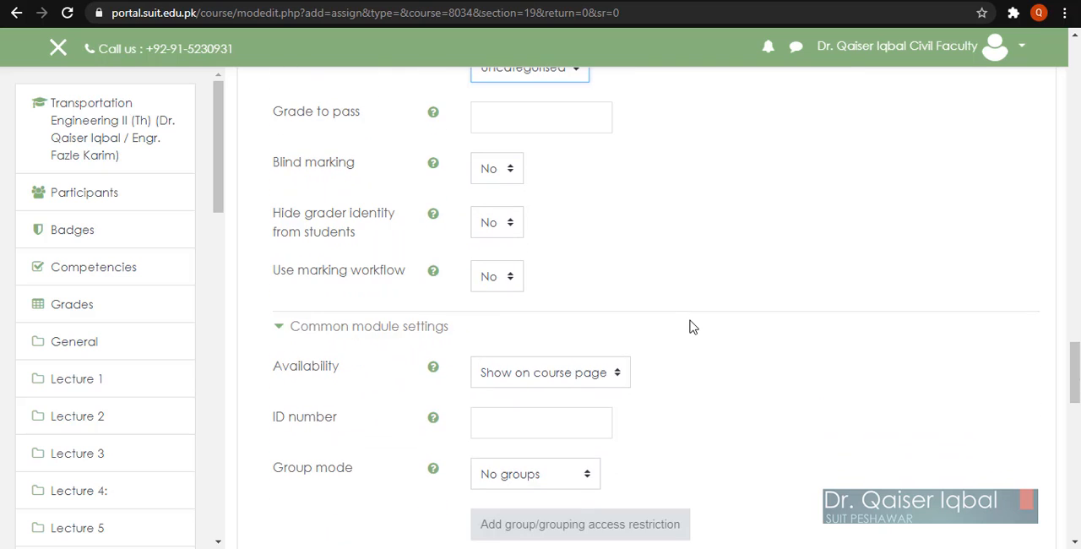
scroll(776, 377, "down", 4)
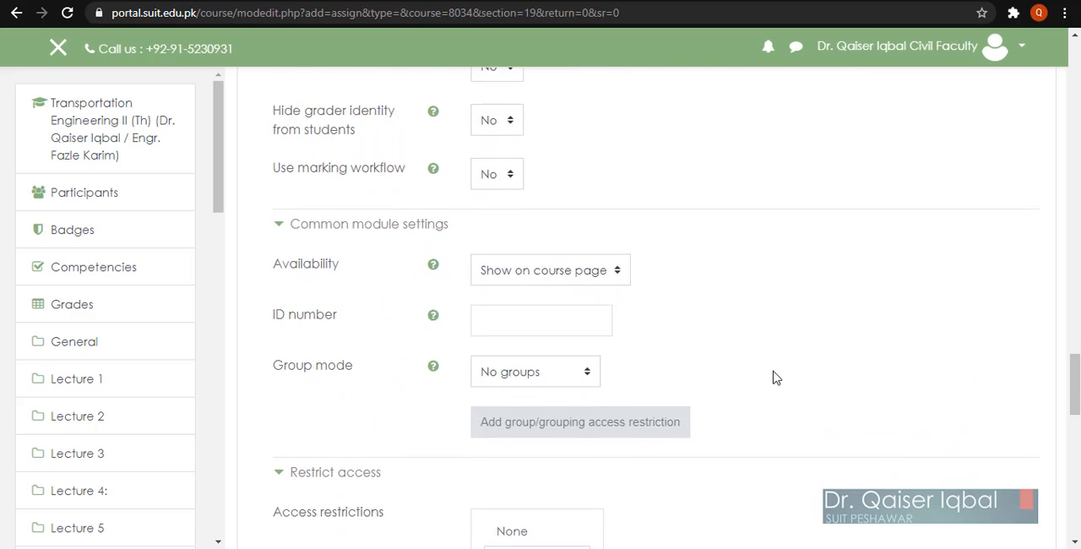
scroll(776, 378, "down", 1)
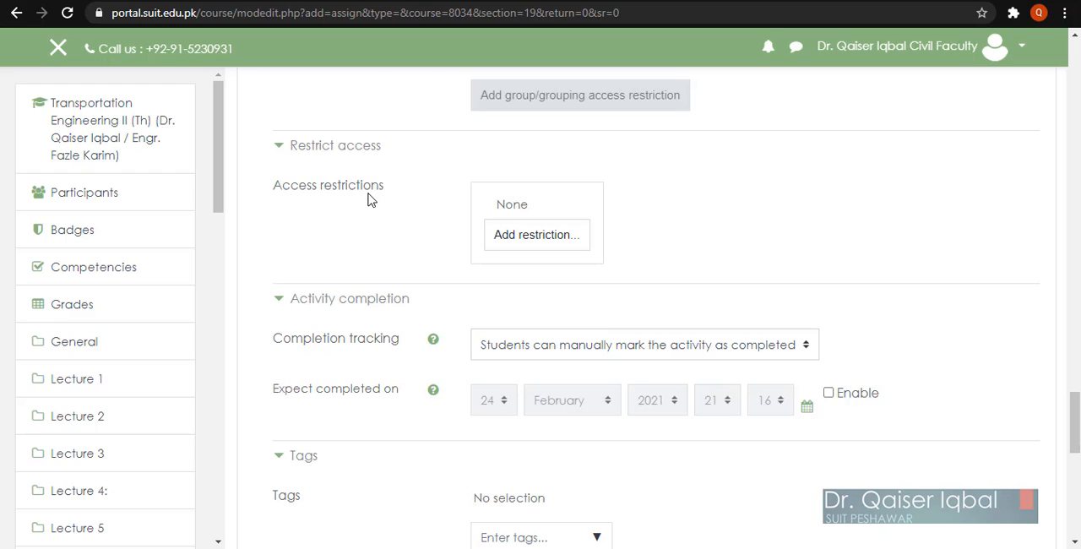
left_click(532, 241)
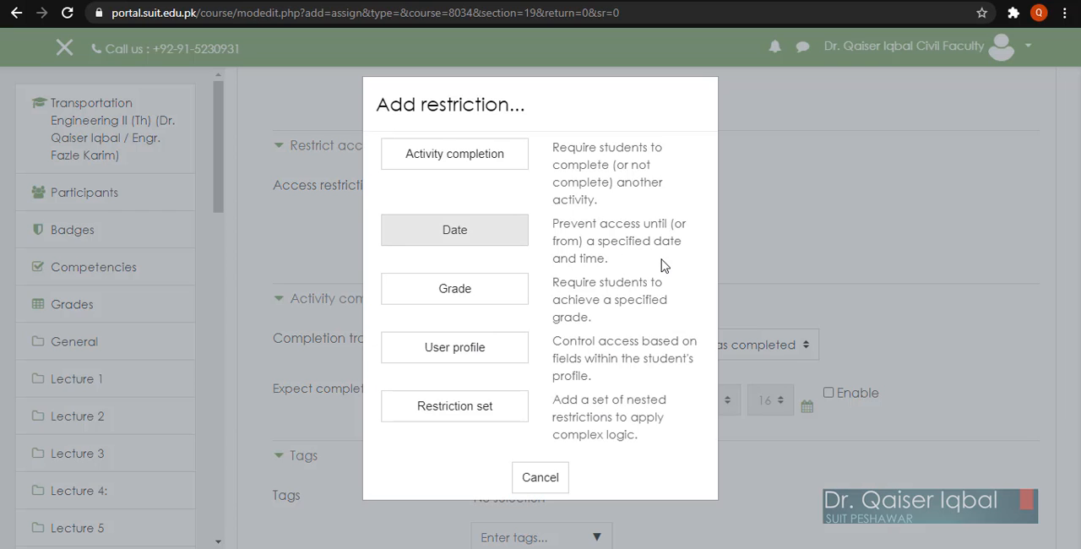
left_click(447, 158)
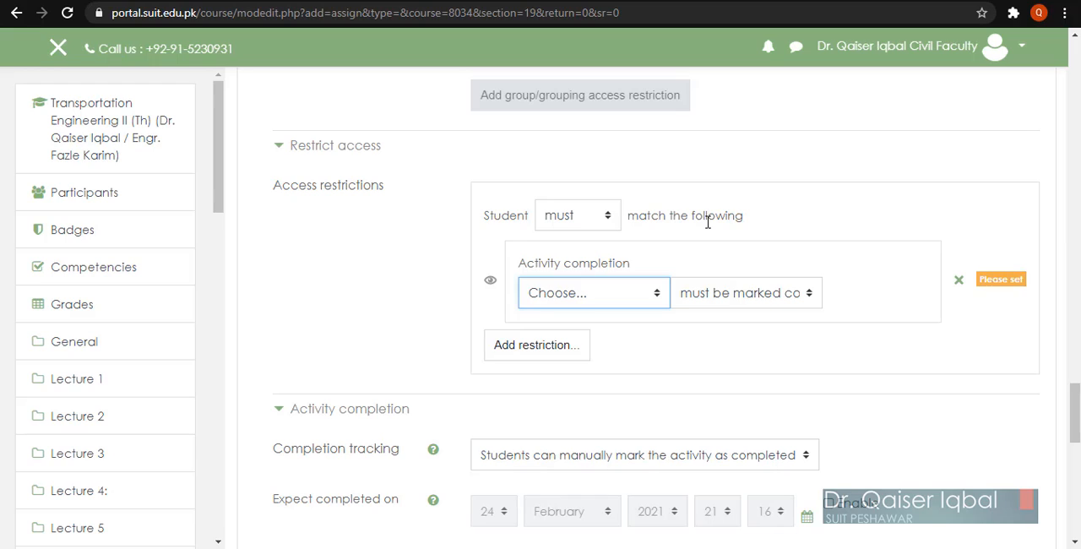
Step: Choose Teacher and course evaluation as the activity that must be marked complete for access to the assignment
left_click(571, 295)
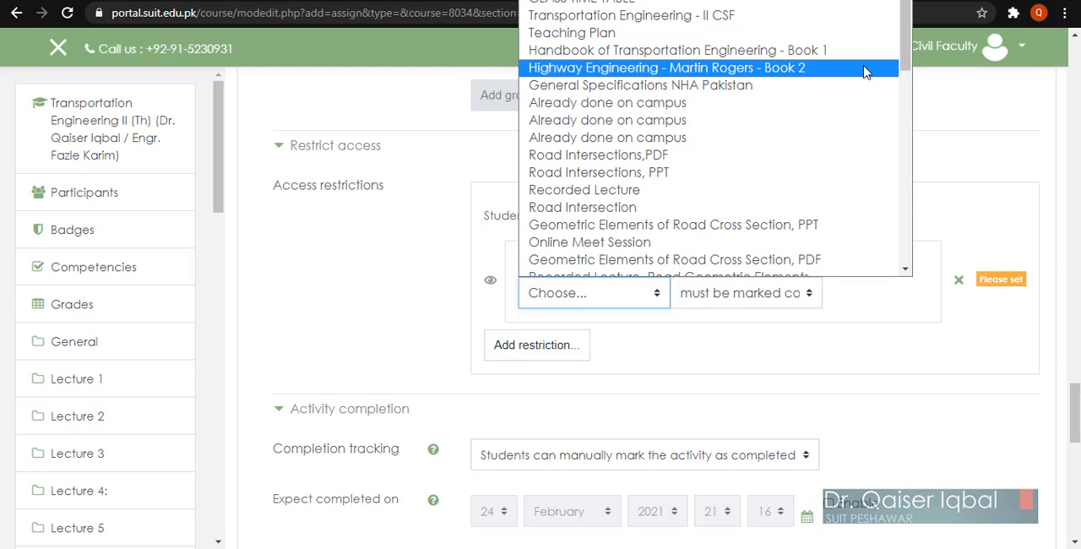
left_click_drag(906, 38, 909, 245)
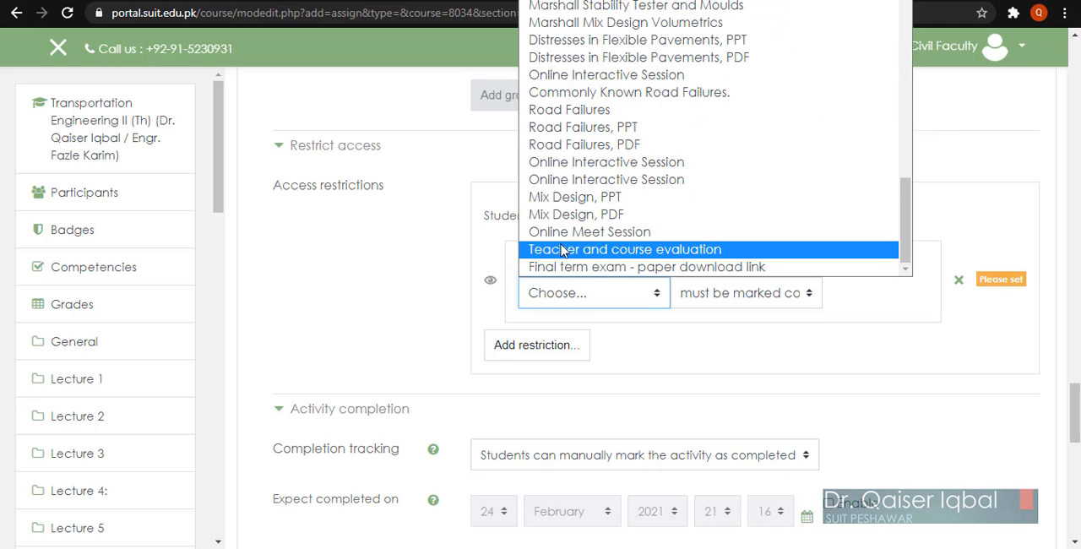
left_click(652, 250)
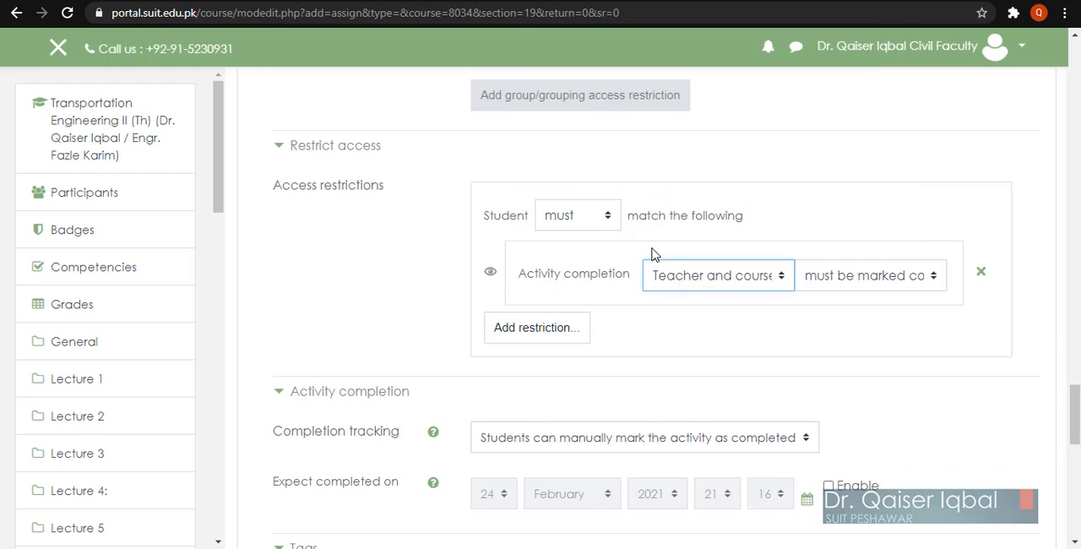
left_click(847, 283)
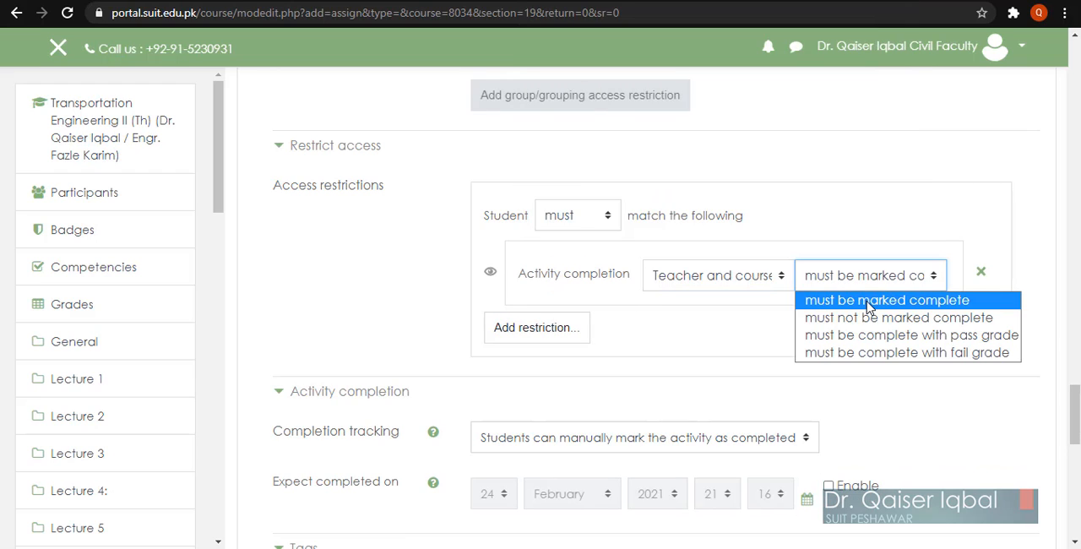
left_click(868, 301)
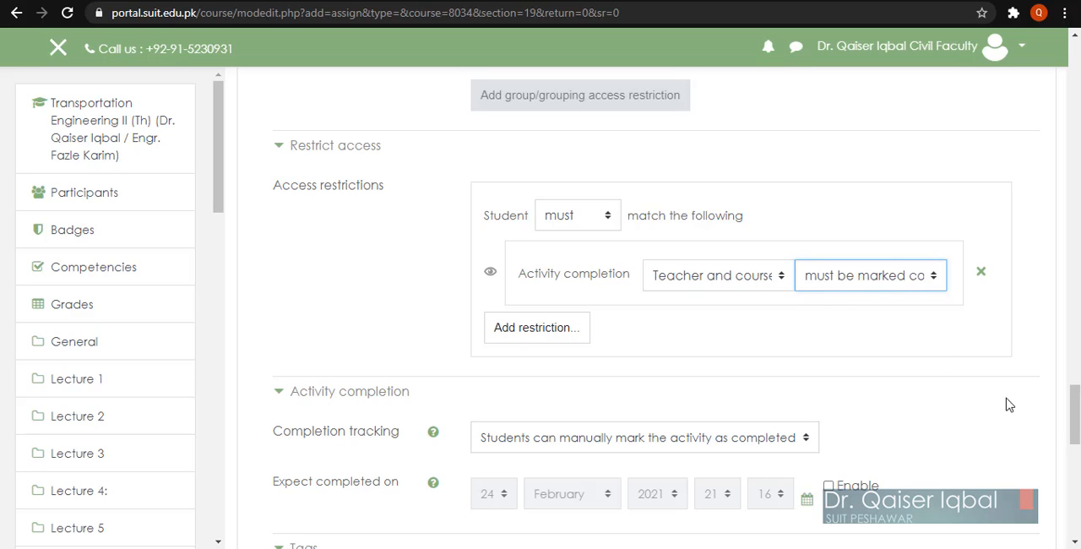
Step: Save the assignment with its remaining settings at their defaults and return to the course page
scroll(1018, 412, "down", 1)
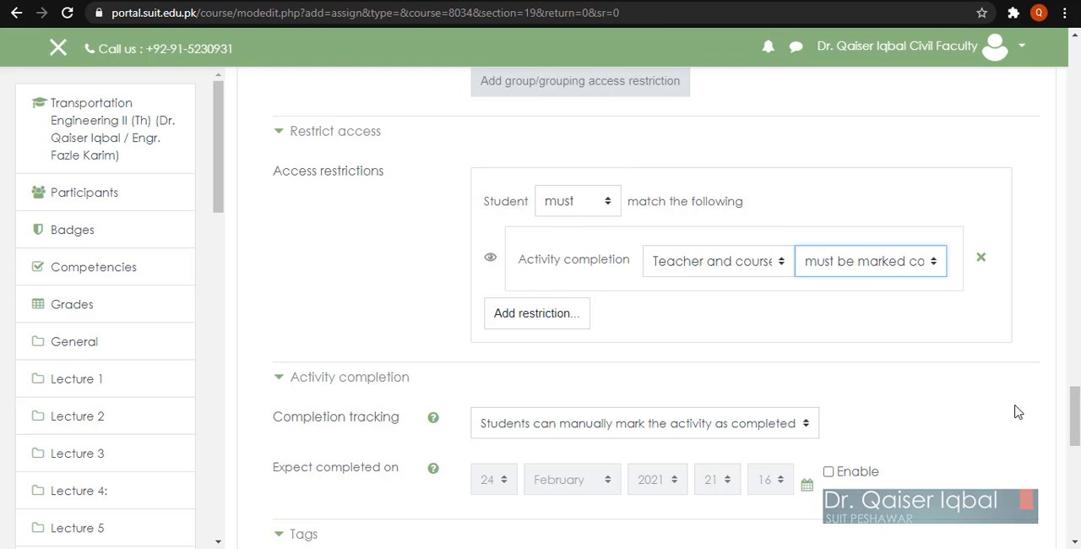
scroll(1018, 411, "down", 3)
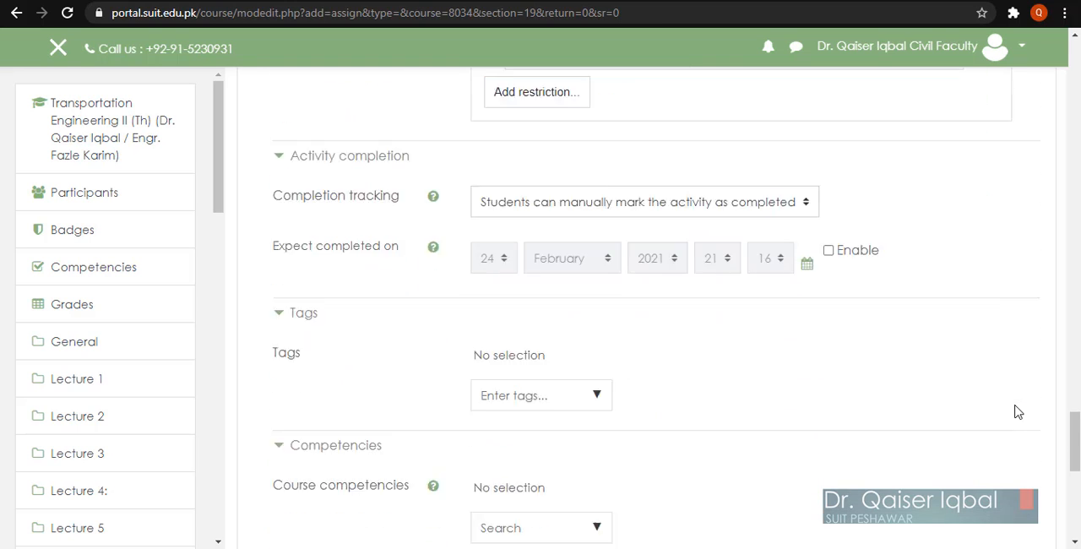
scroll(1017, 411, "down", 3)
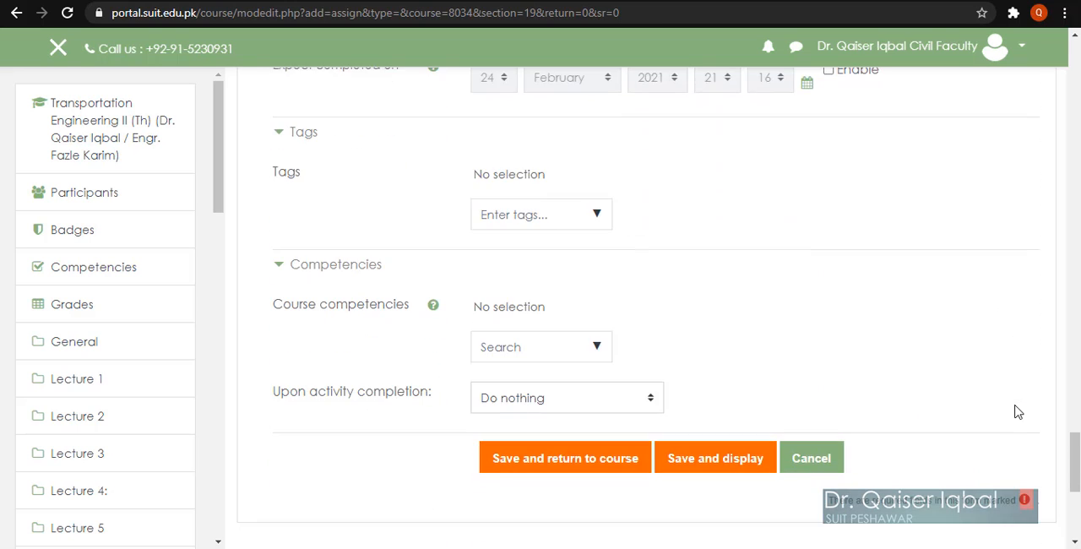
left_click(581, 441)
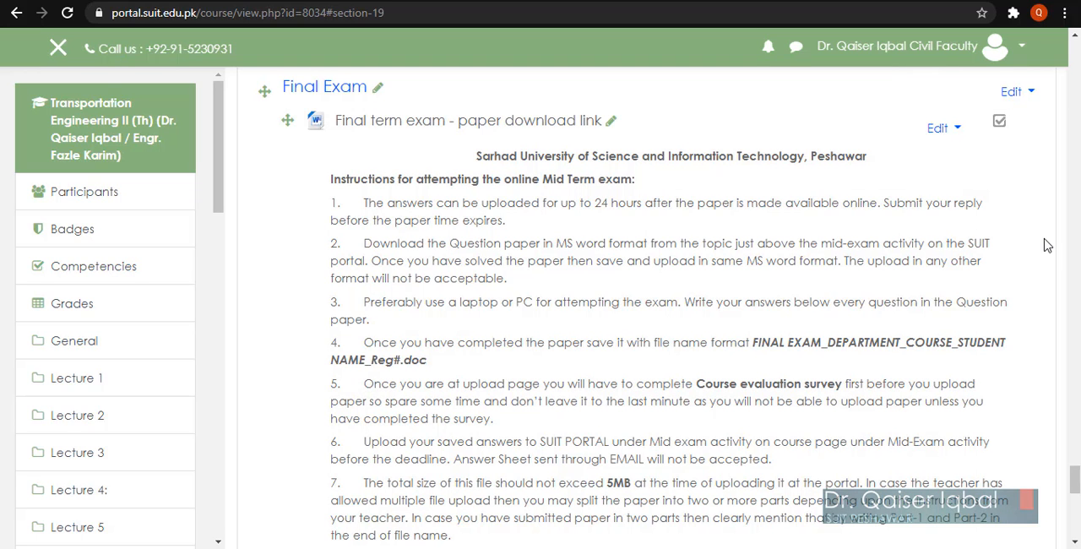
Step: Open the Final exam paper submission assignment, examine its grading summary and submission status, and return to the course page
scroll(1044, 245, "down", 5)
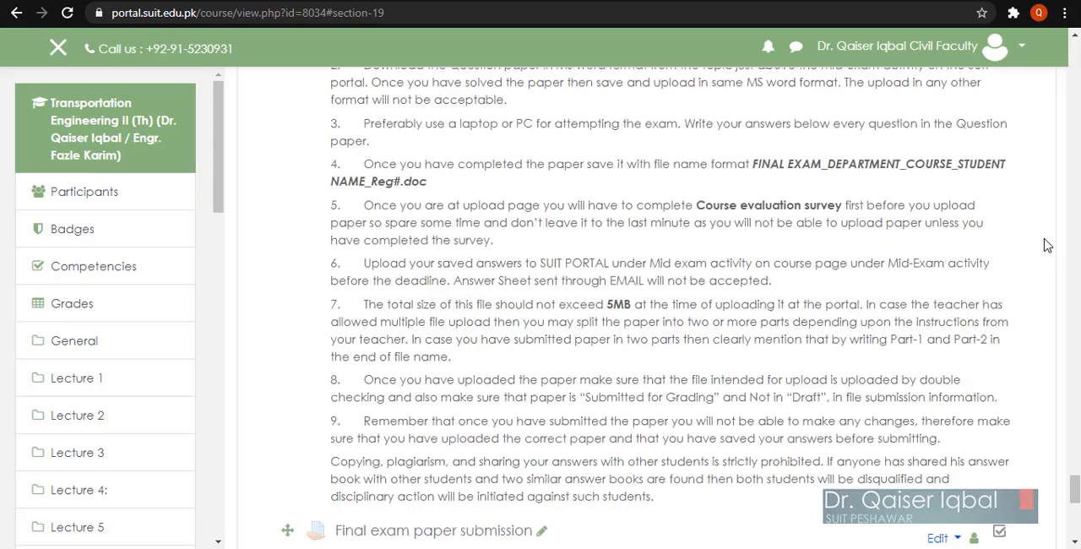
scroll(1045, 245, "down", 1)
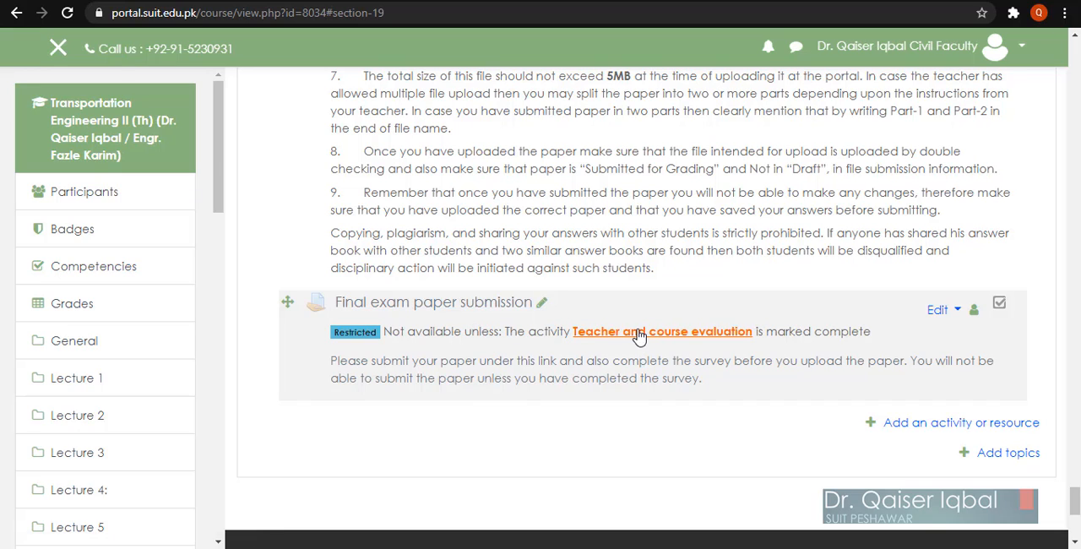
left_click(445, 304)
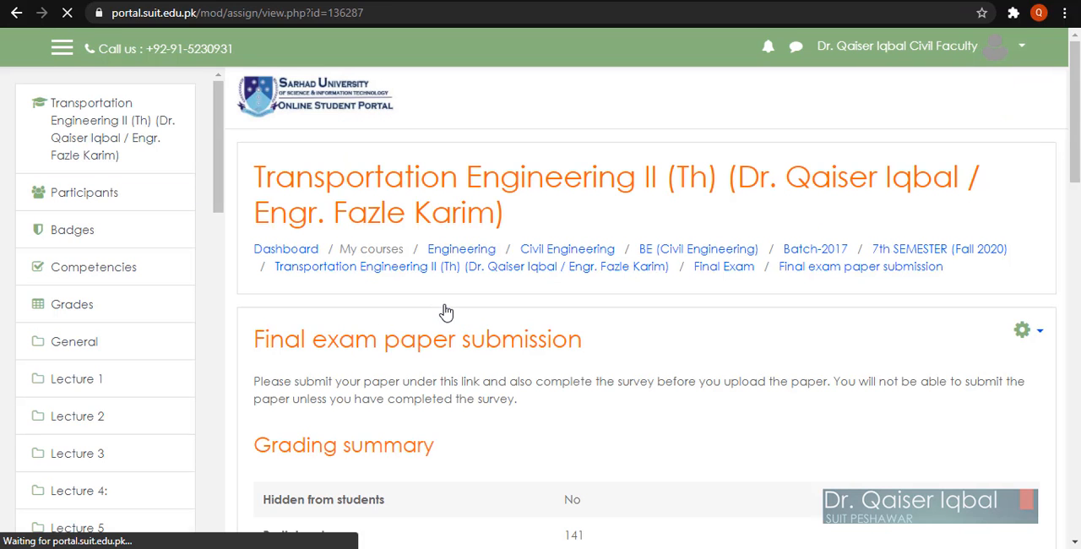
scroll(446, 313, "down", 3)
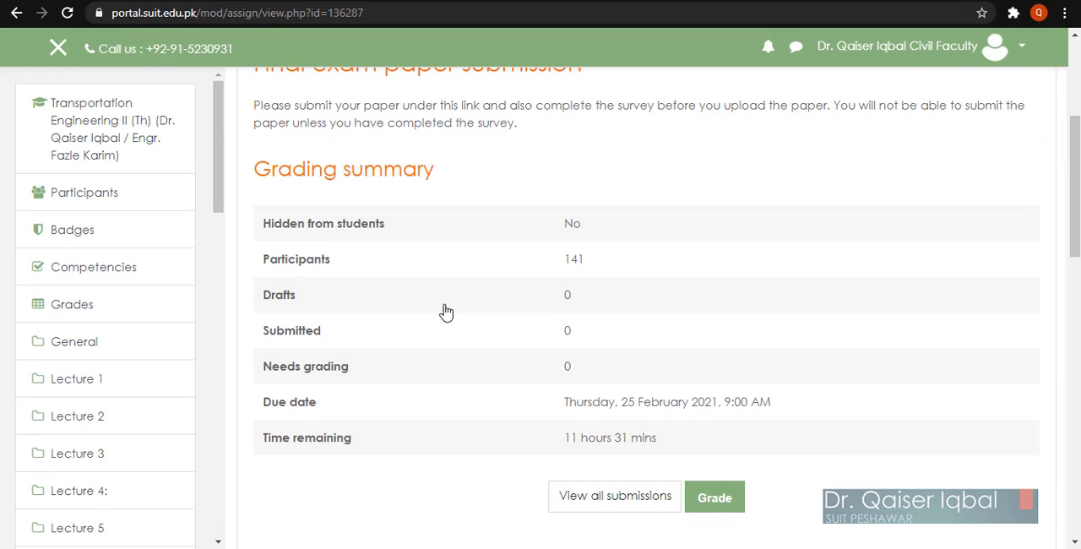
scroll(446, 312, "down", 3)
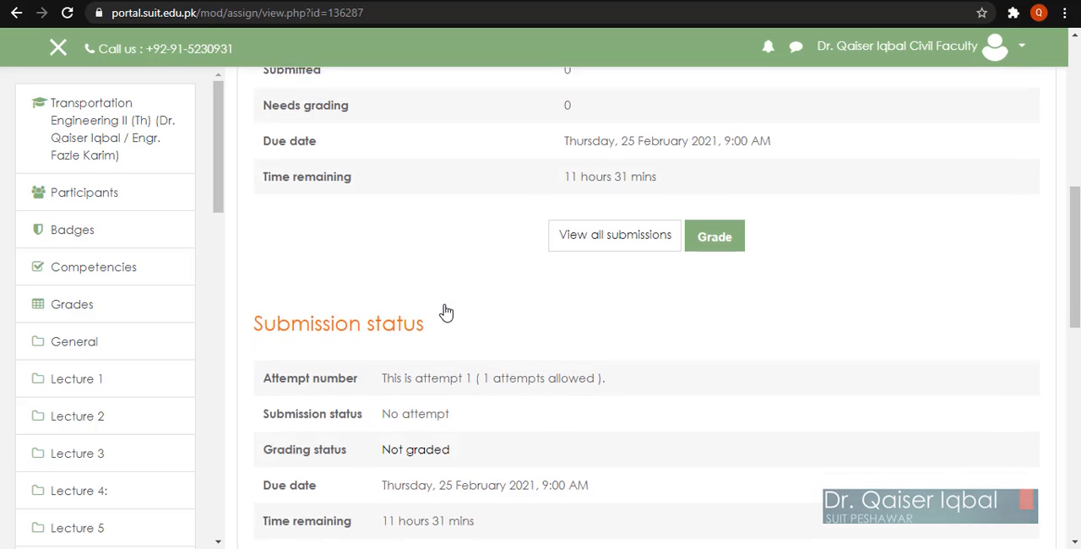
scroll(445, 312, "down", 5)
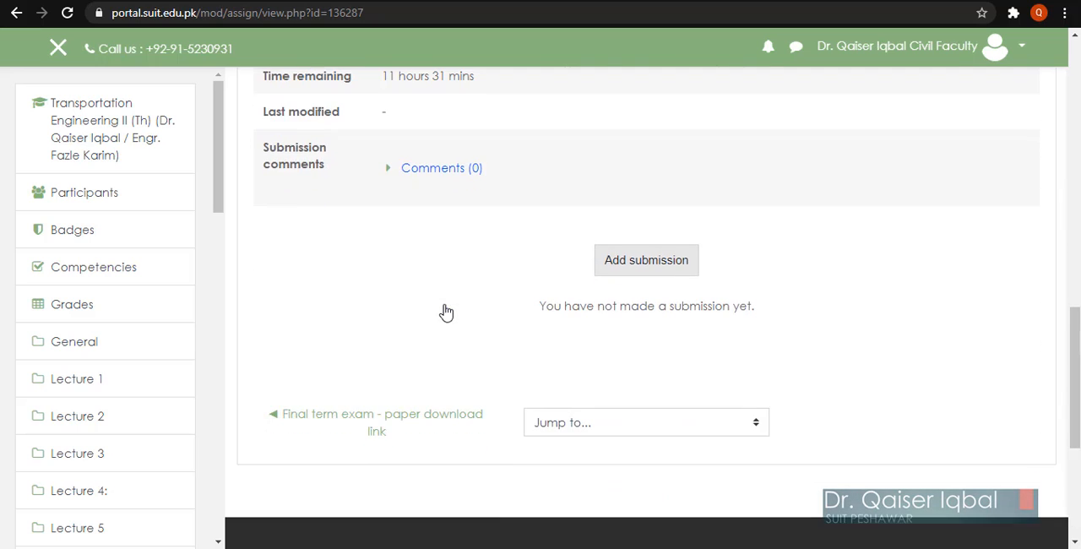
scroll(446, 313, "up", 1)
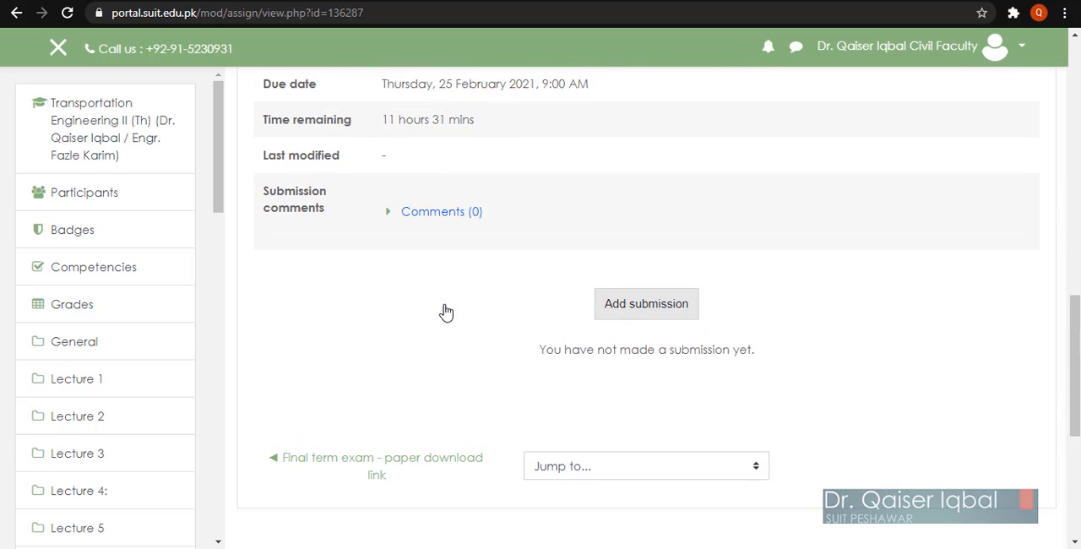
scroll(442, 309, "up", 1)
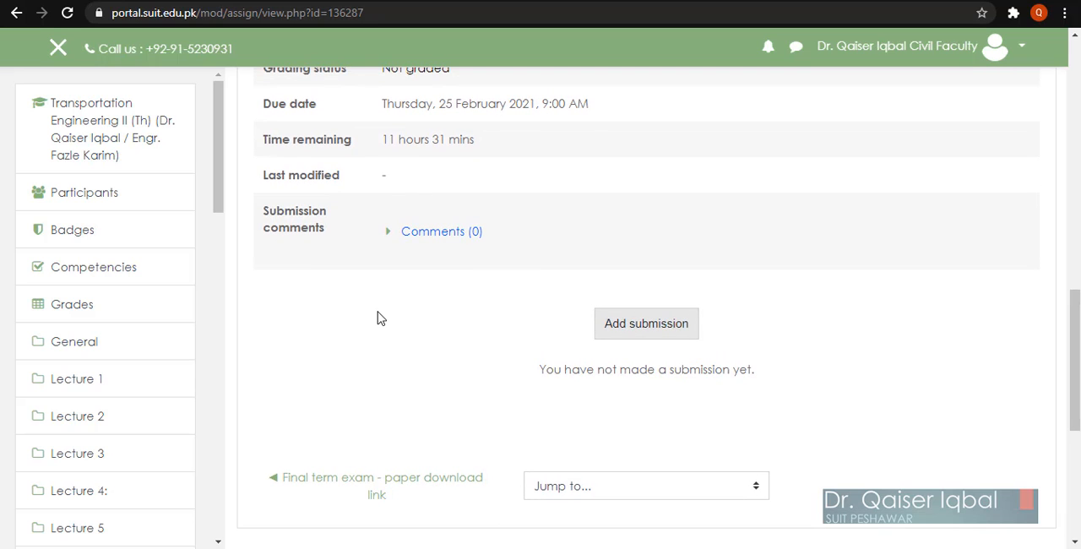
scroll(378, 317, "up", 5)
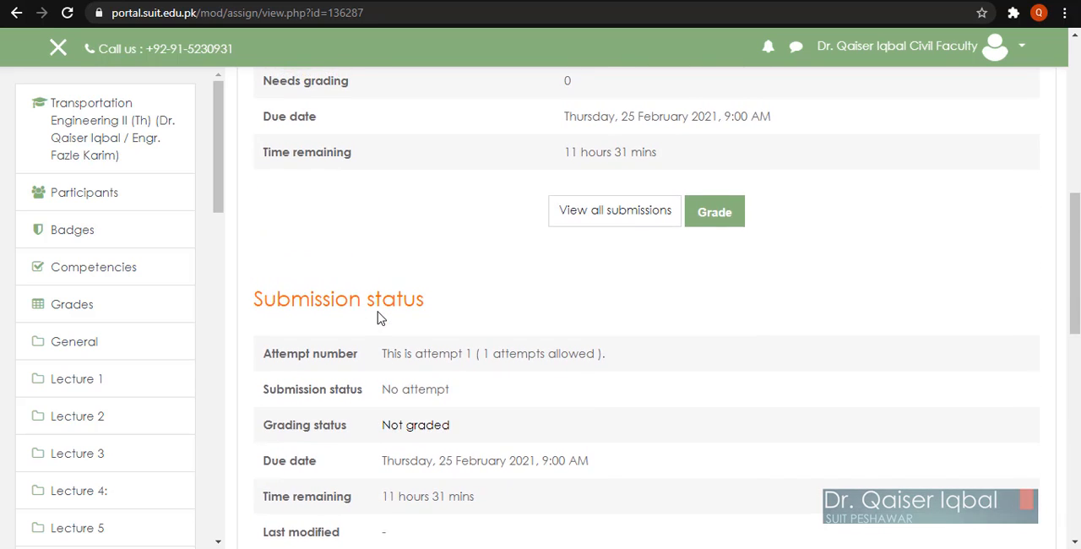
scroll(376, 314, "down", 3)
scroll(377, 313, "up", 5)
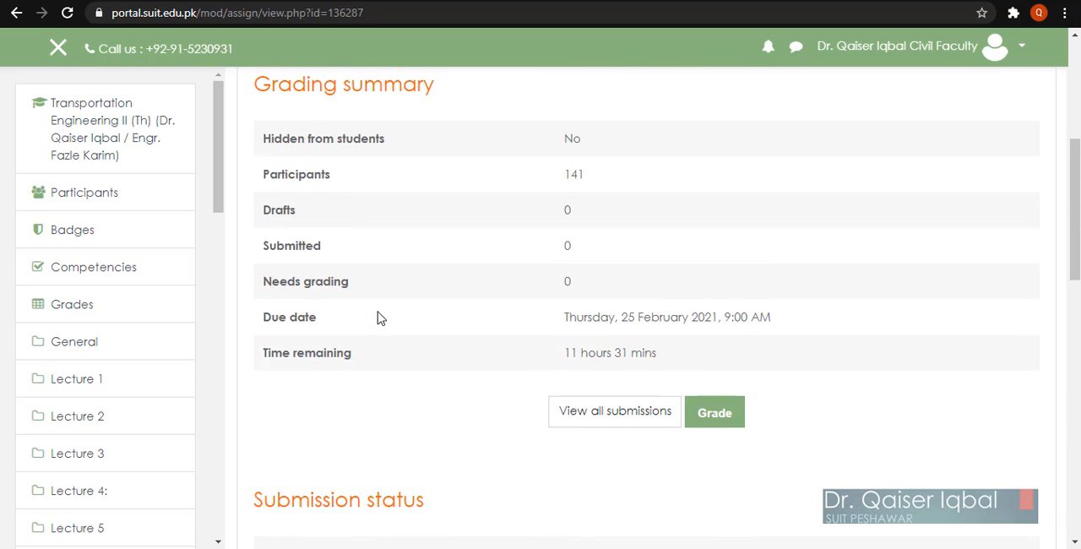
left_click(17, 14)
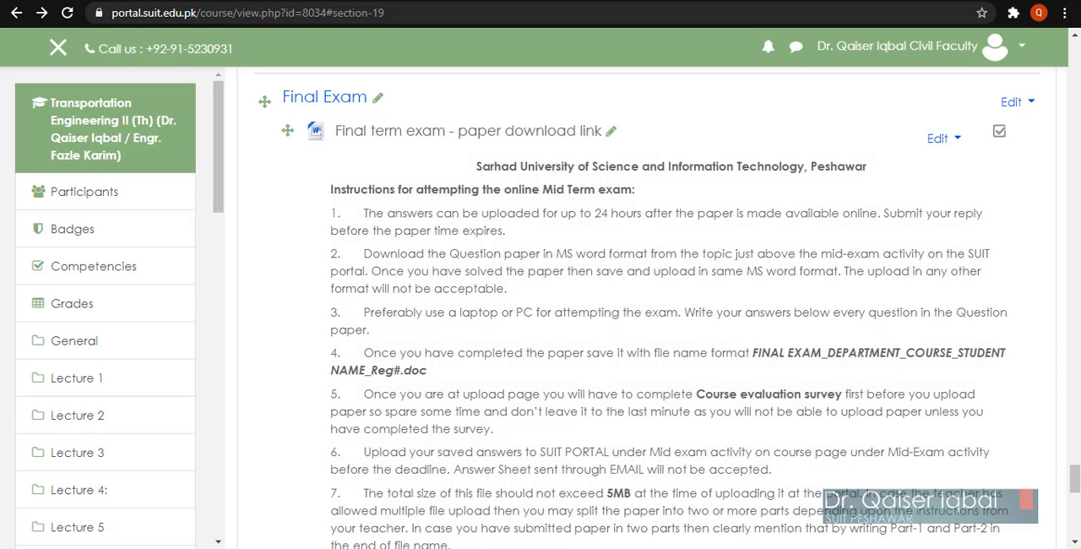
left_click(299, 548)
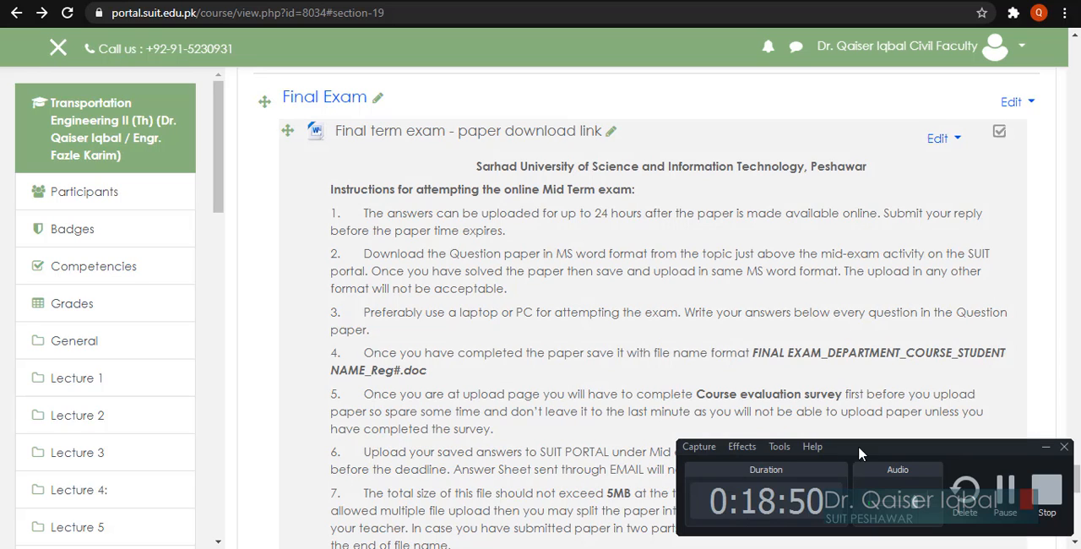